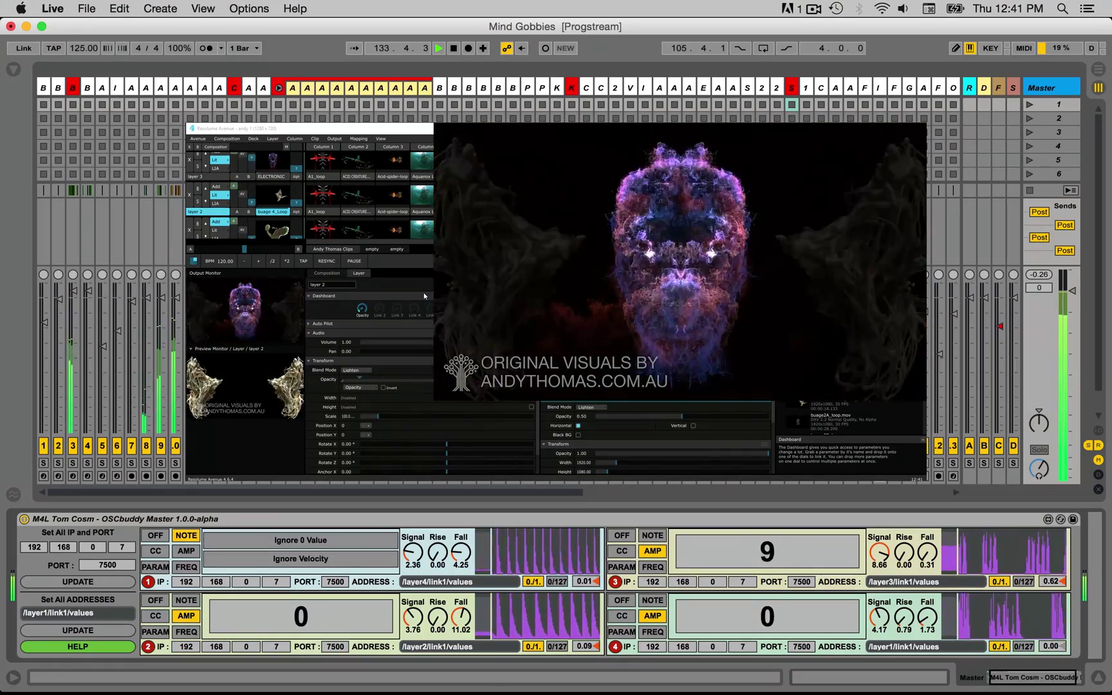
Inspect the OSCbuddy inserts on tracks B, C and K, ending on the Snare track's insert 2.
left_click(192, 523)
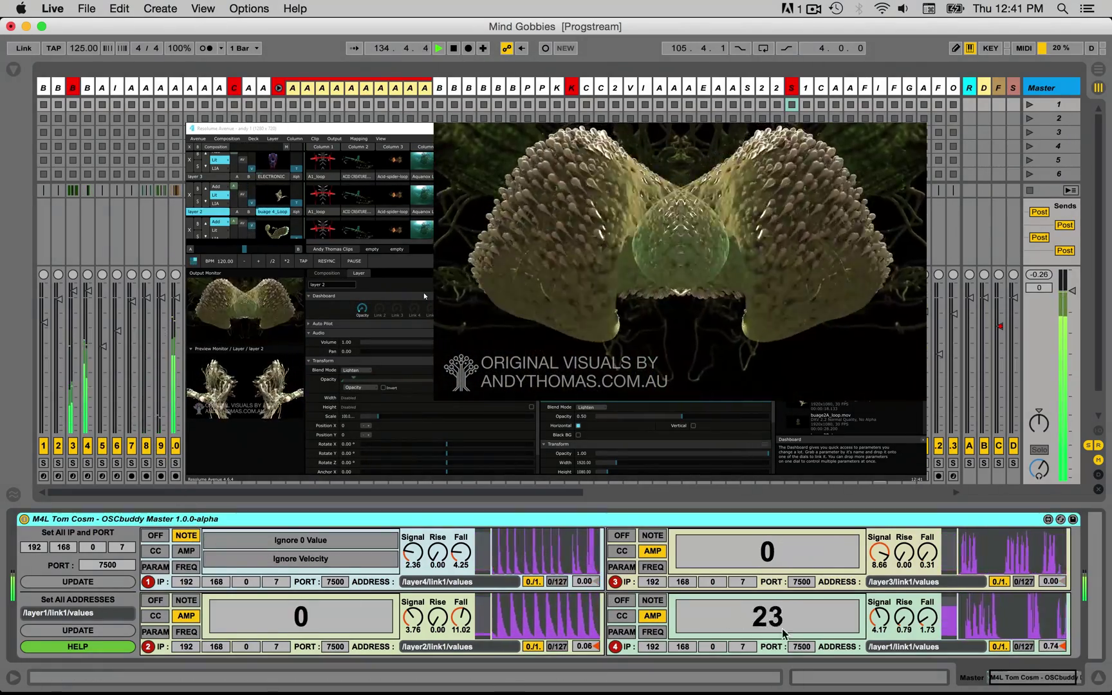
left_click(71, 88)
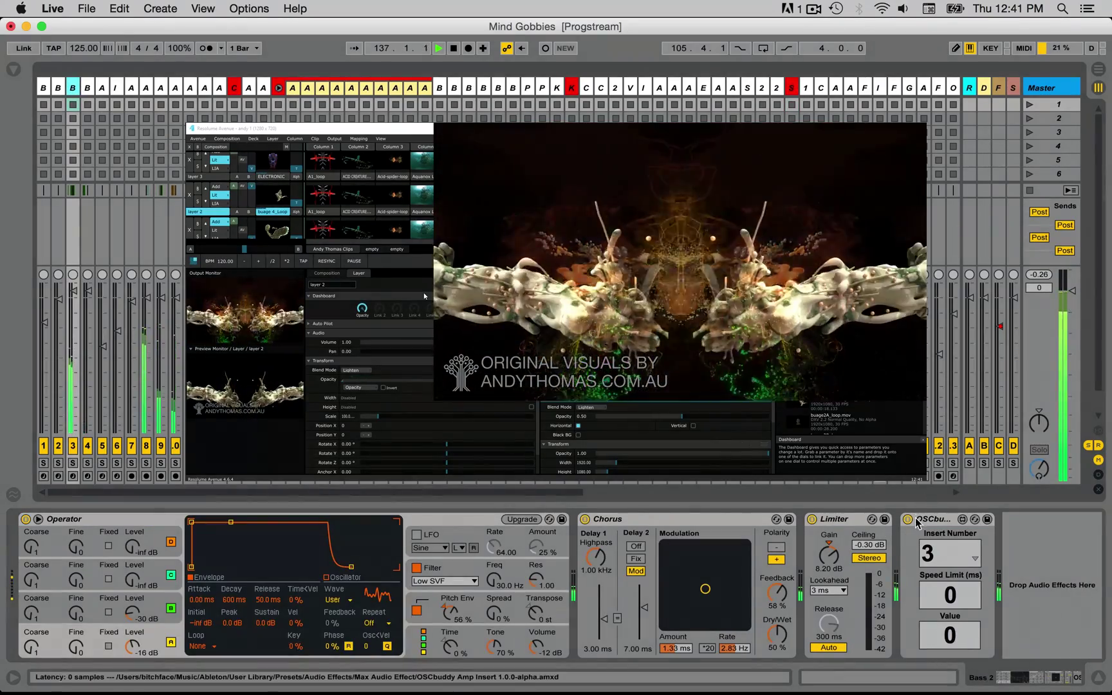
left_click(234, 87)
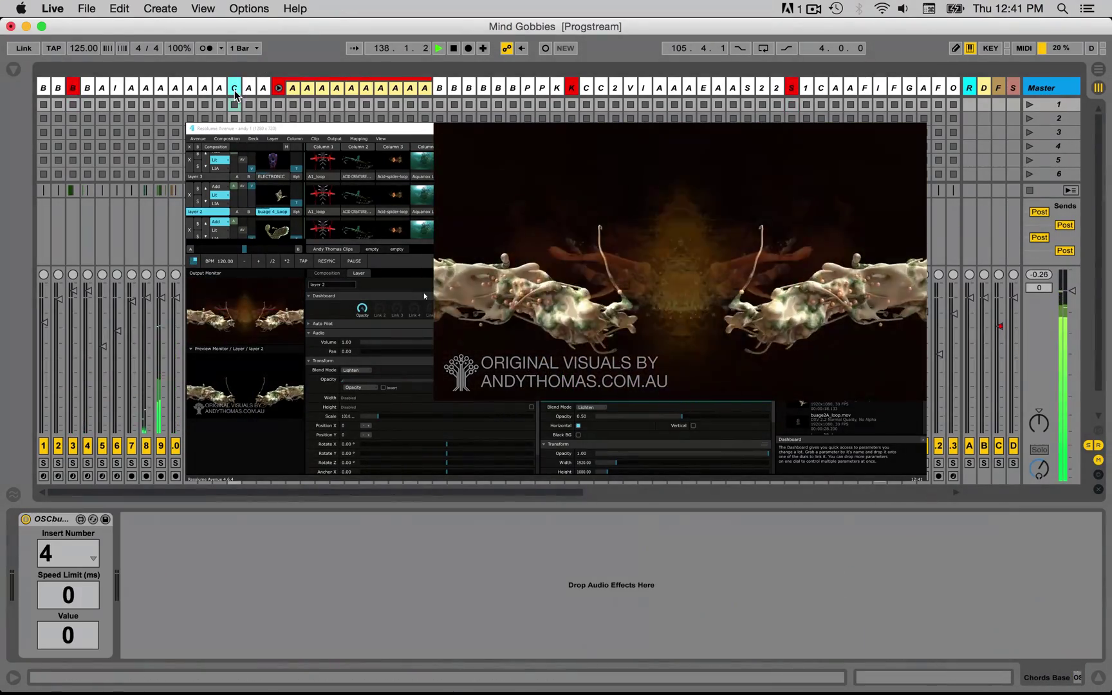
left_click(572, 88)
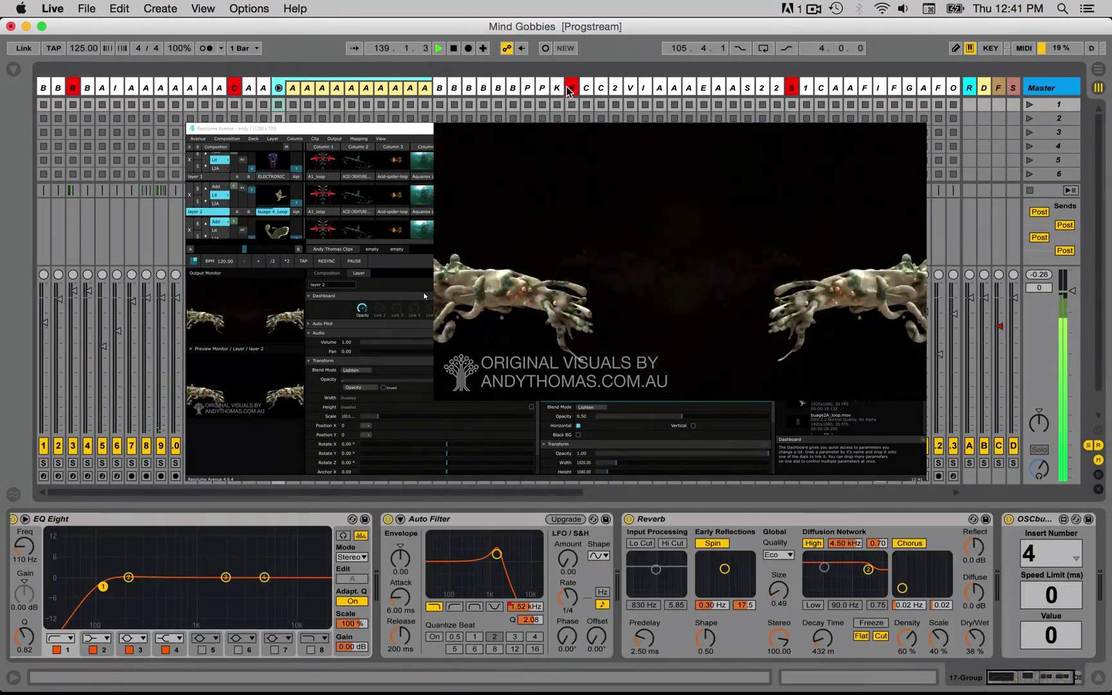
left_click(791, 88)
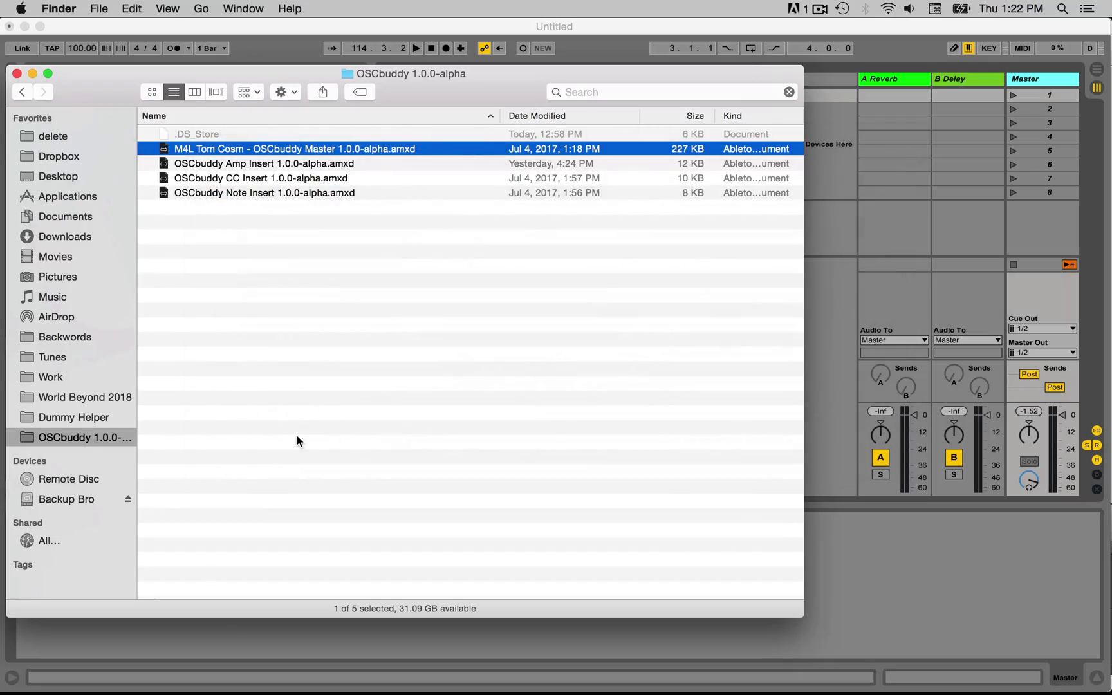
Drag 'M4L Tom Cosm - OSCbuddy Master 1.0.0-alpha.amxd' from Finder onto Live's Master track.
left_click(259, 242)
left_click_drag(253, 205, 250, 146)
left_click(246, 138)
left_click(248, 149)
left_click_drag(254, 222, 248, 169)
left_click(245, 230)
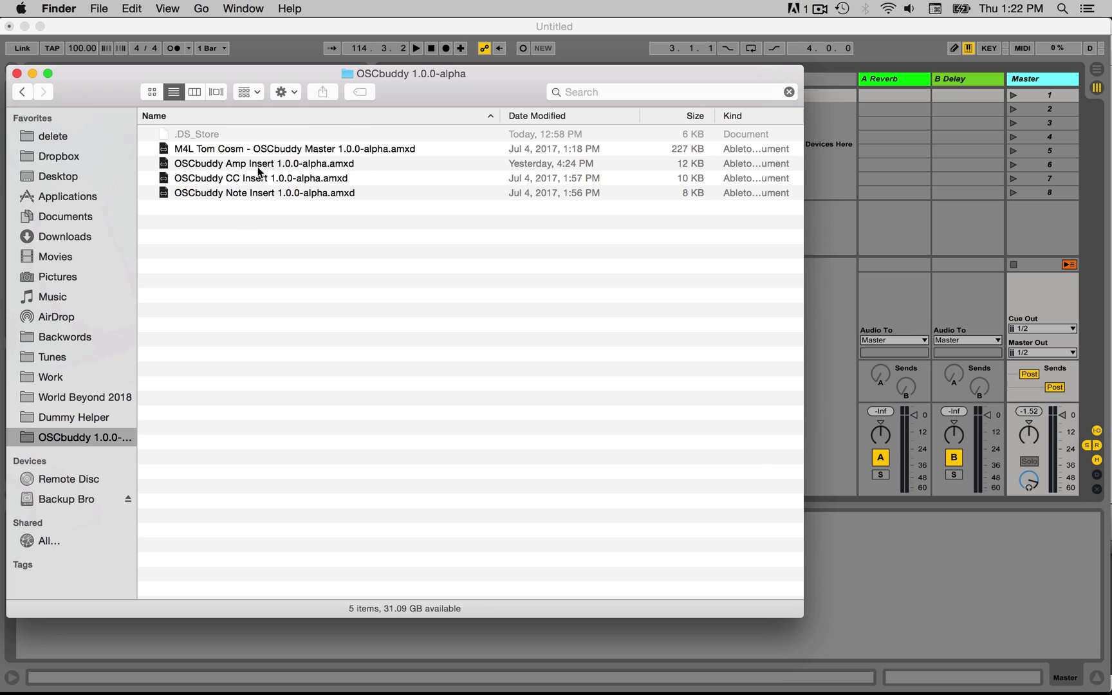
left_click(265, 152)
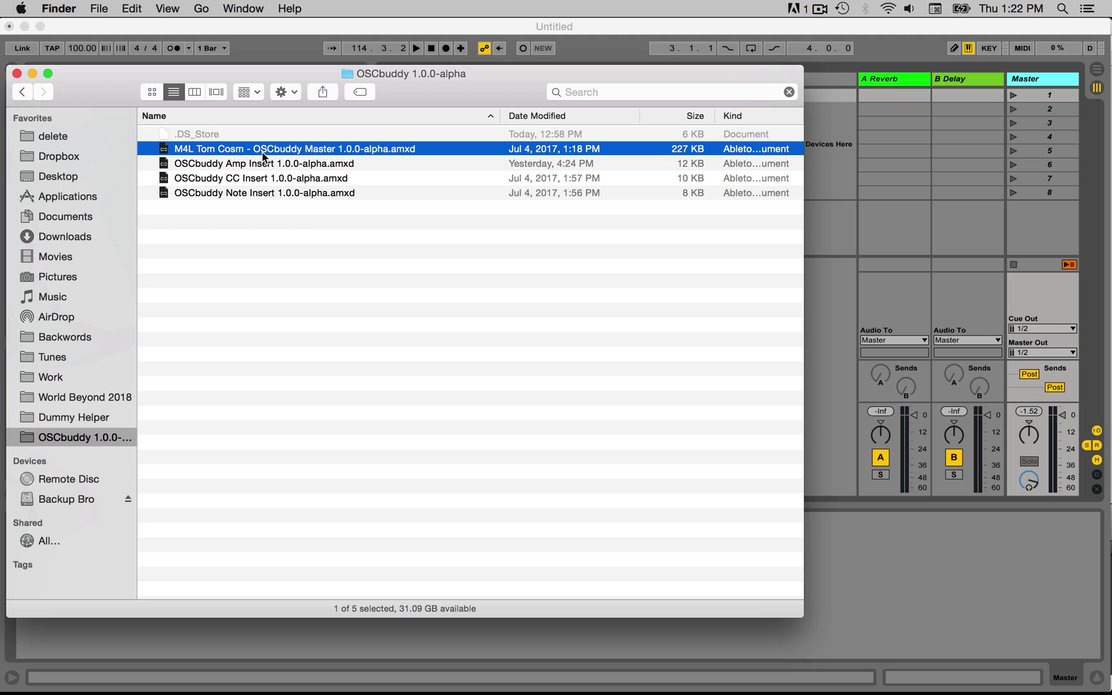
left_click_drag(242, 147, 1022, 85)
left_click(1021, 85)
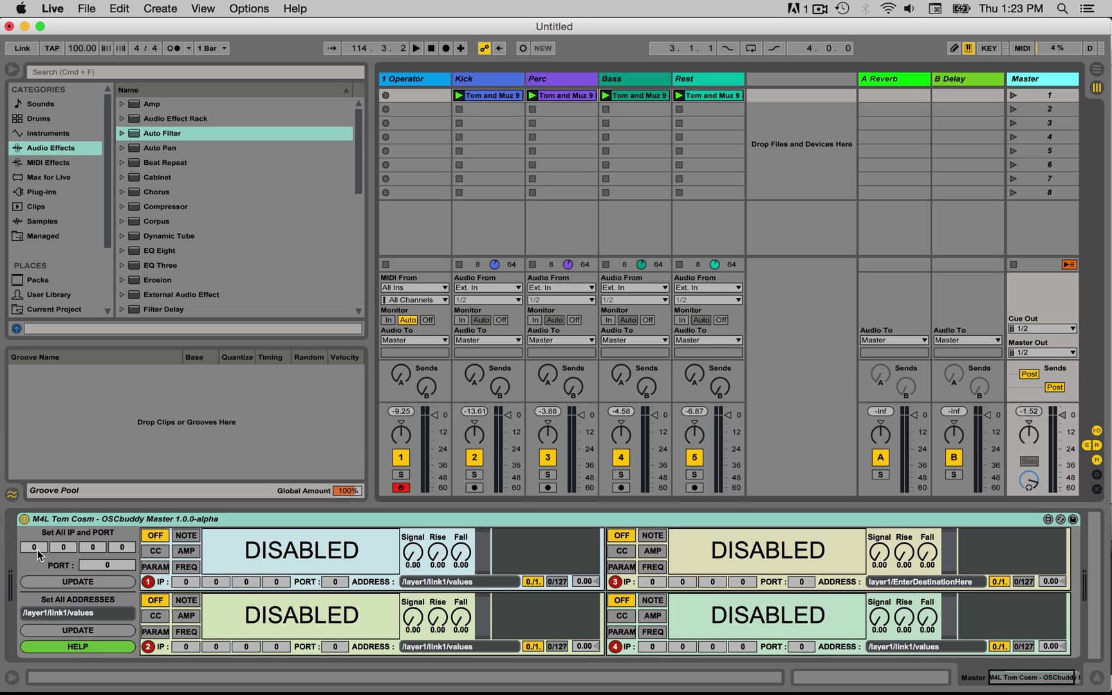
Enter IP 192.168.0.7 and port 7500 in OSCbuddy Master's Set All fields and apply them.
left_click(63, 547)
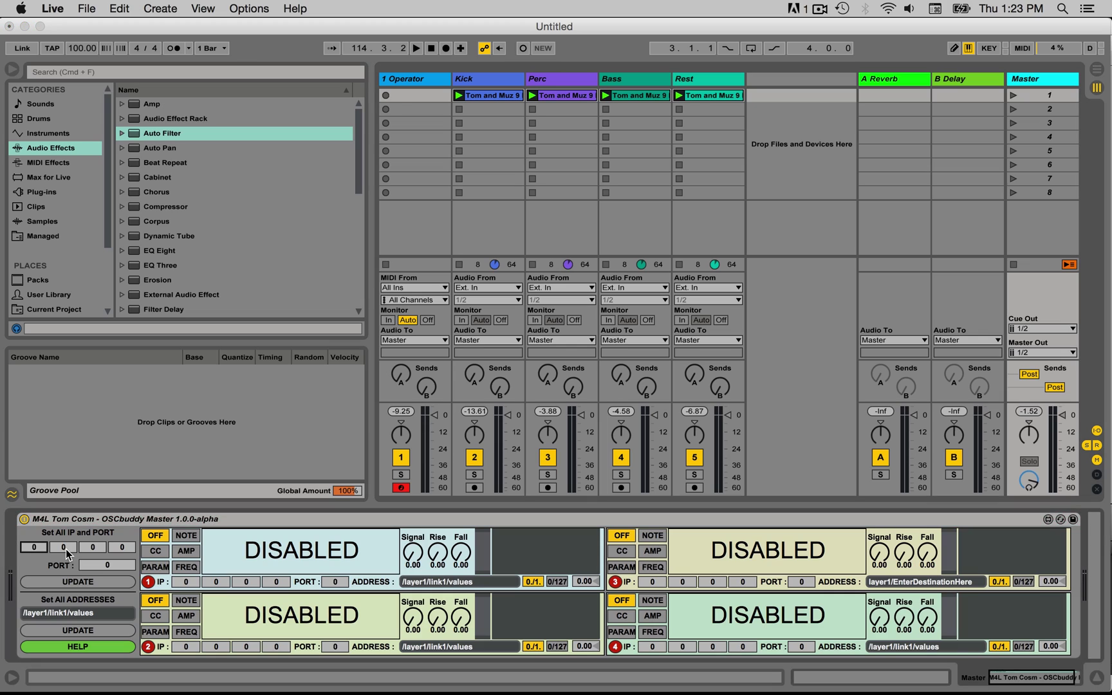
left_click(92, 547)
left_click(121, 548)
left_click(36, 548)
type("192")
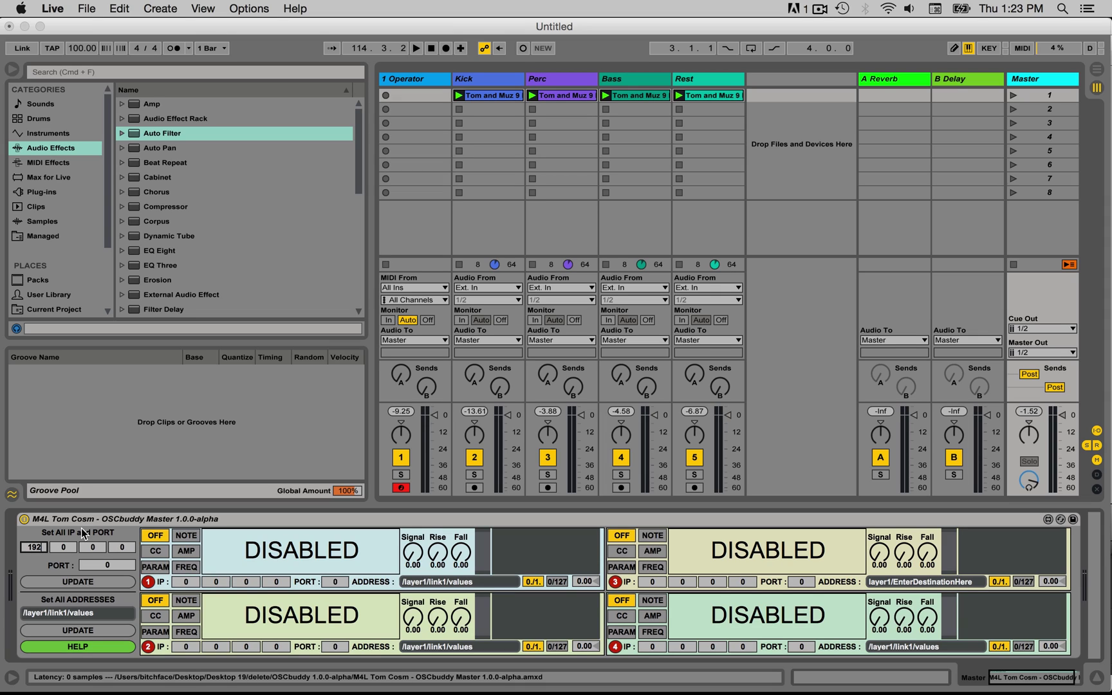
left_click(56, 551)
left_click(122, 544)
left_click(96, 568)
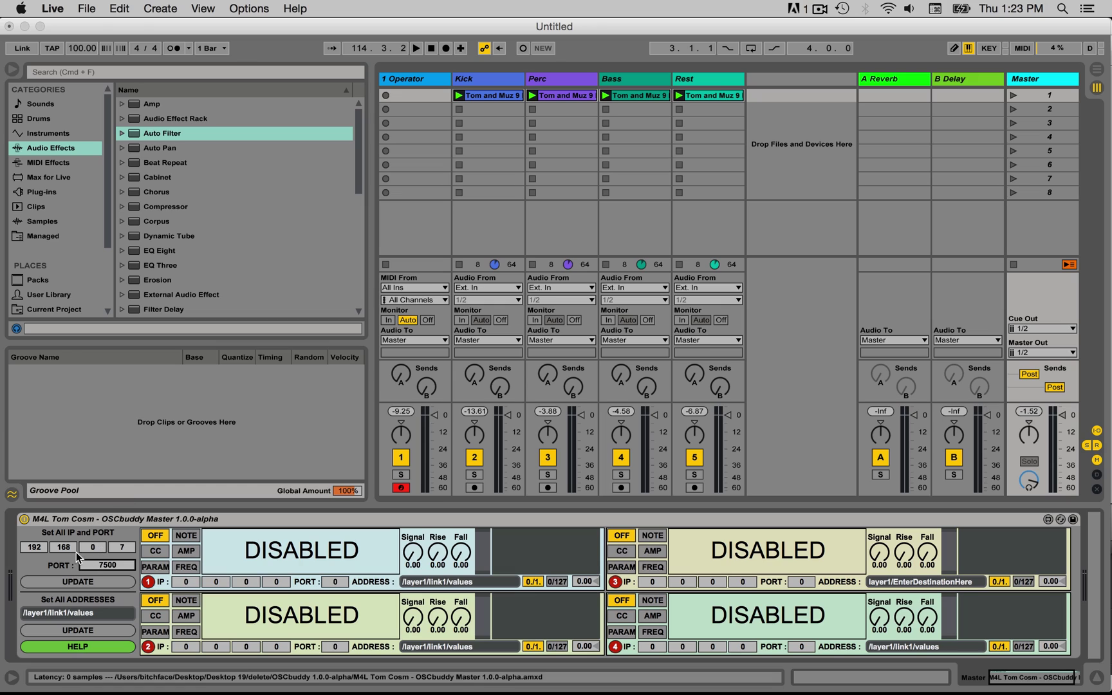
left_click(79, 582)
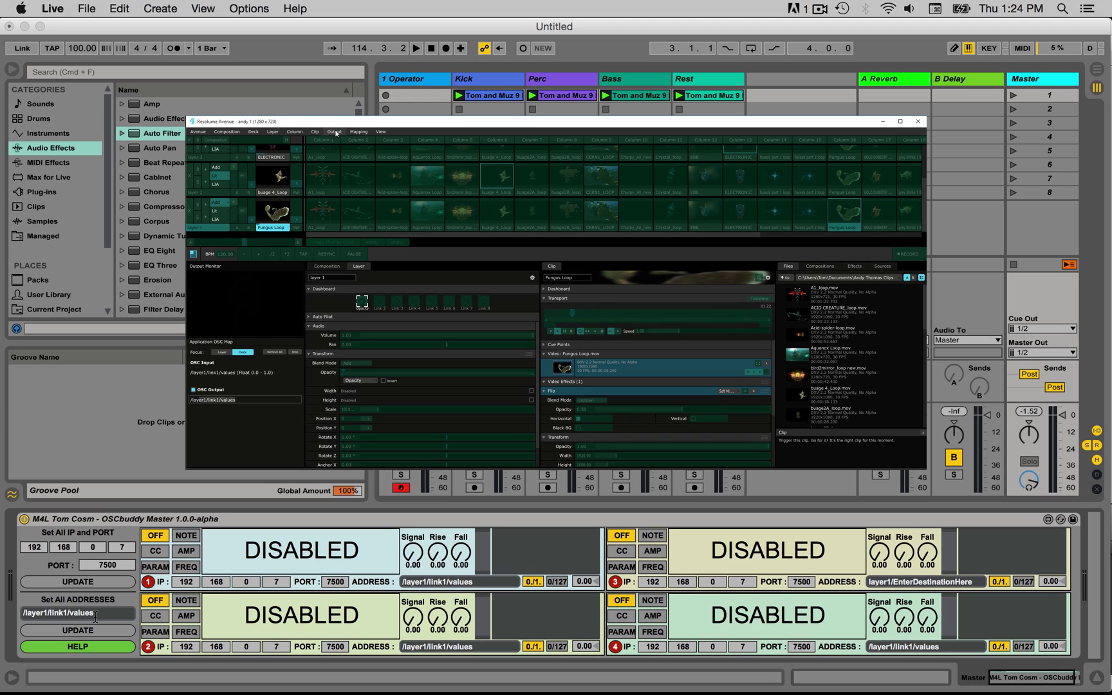
Use the Application OSC Map to reveal layer 2 Opacity's address, /layer2/link1/values.
left_click(358, 131)
left_click(367, 169)
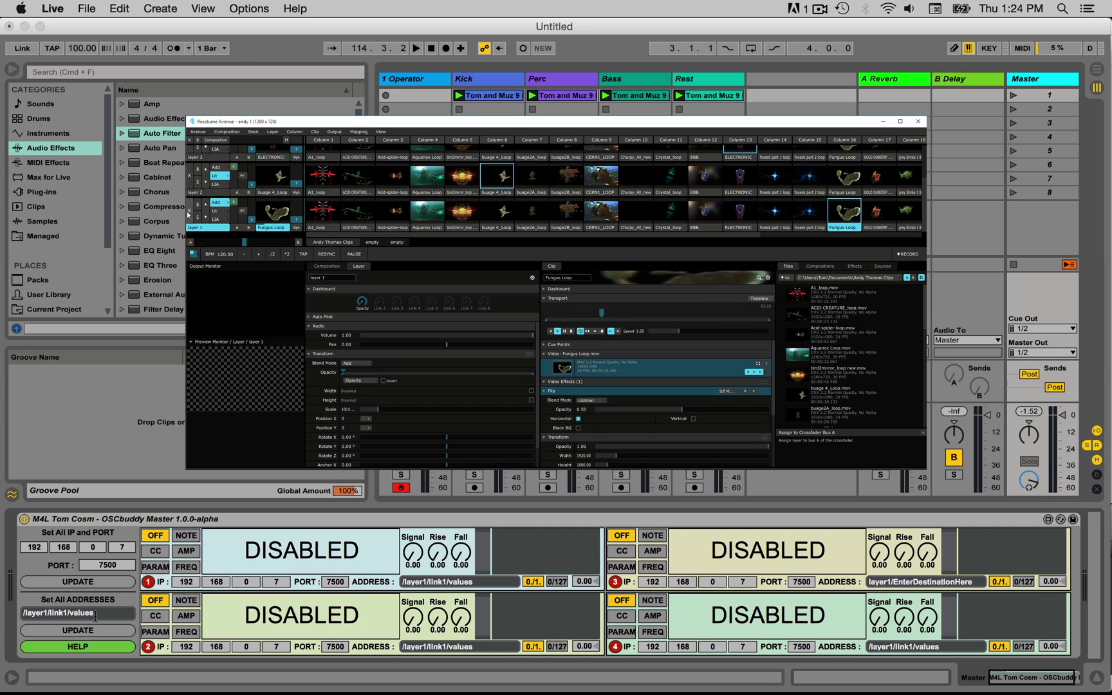
left_click(359, 131)
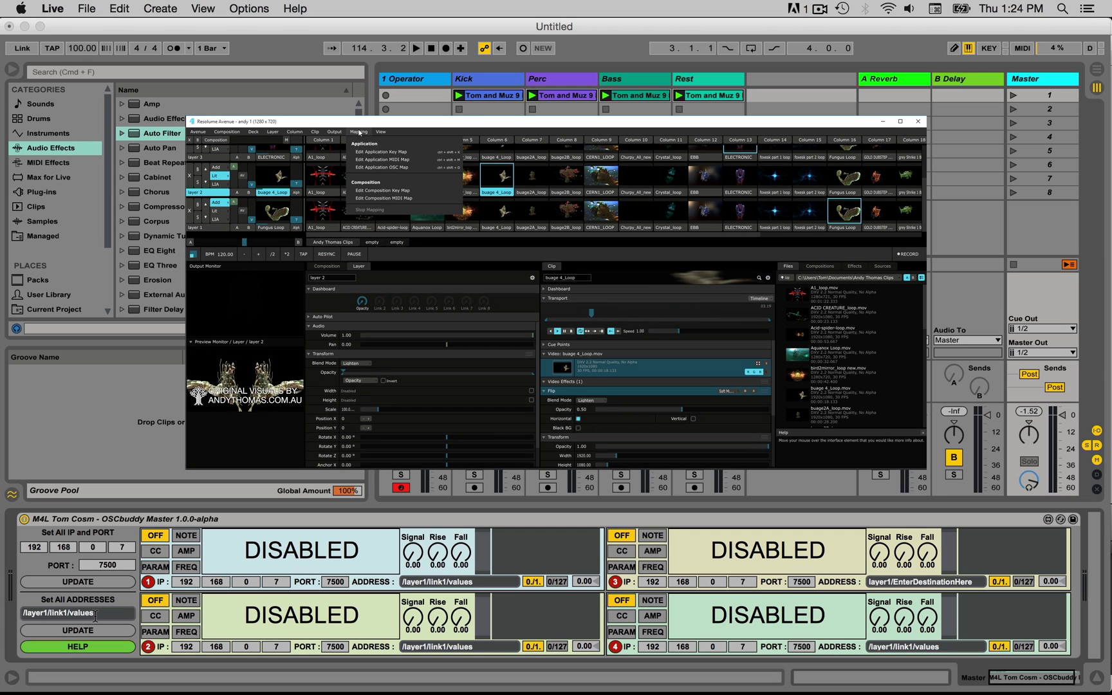
left_click(366, 167)
left_click(362, 301)
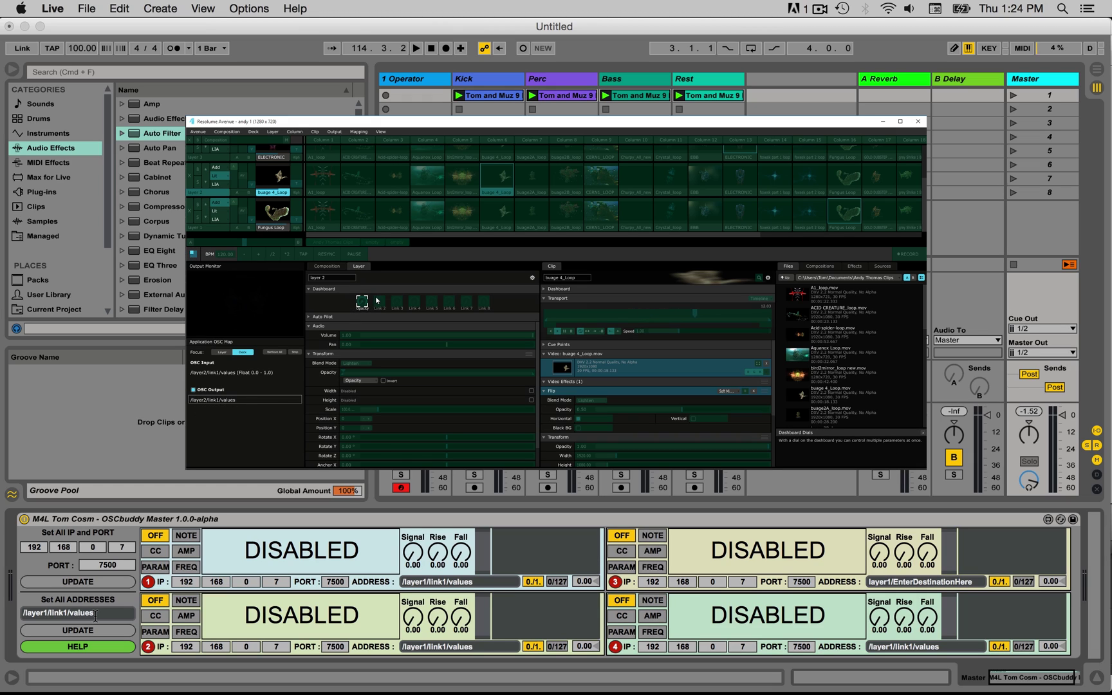
left_click(359, 131)
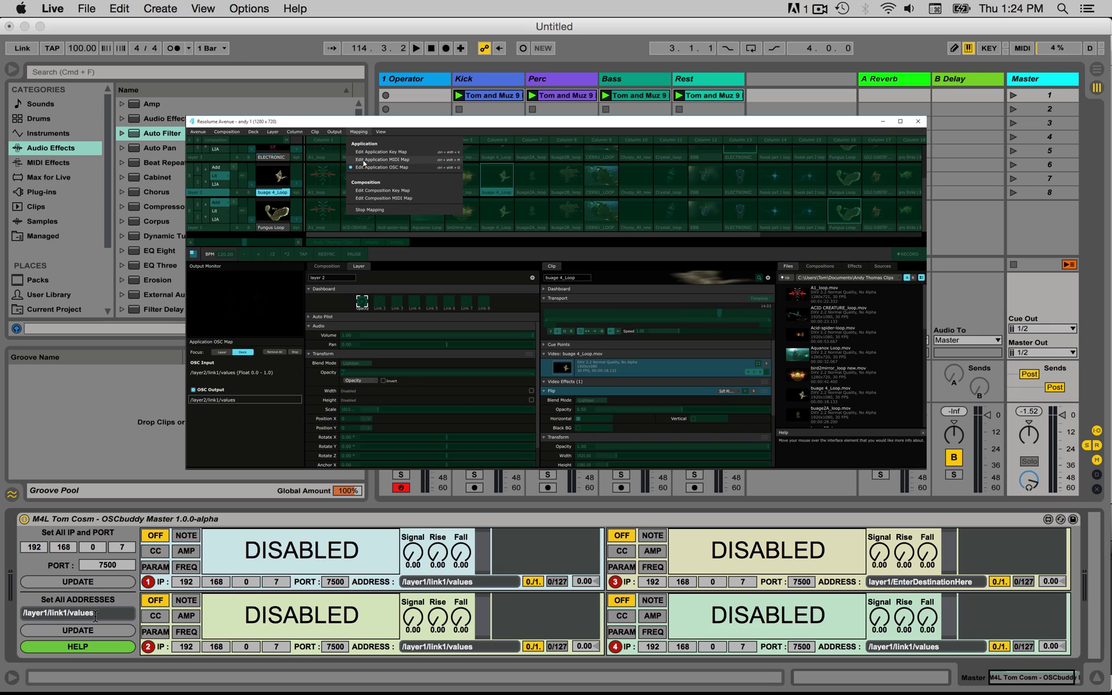
left_click(369, 209)
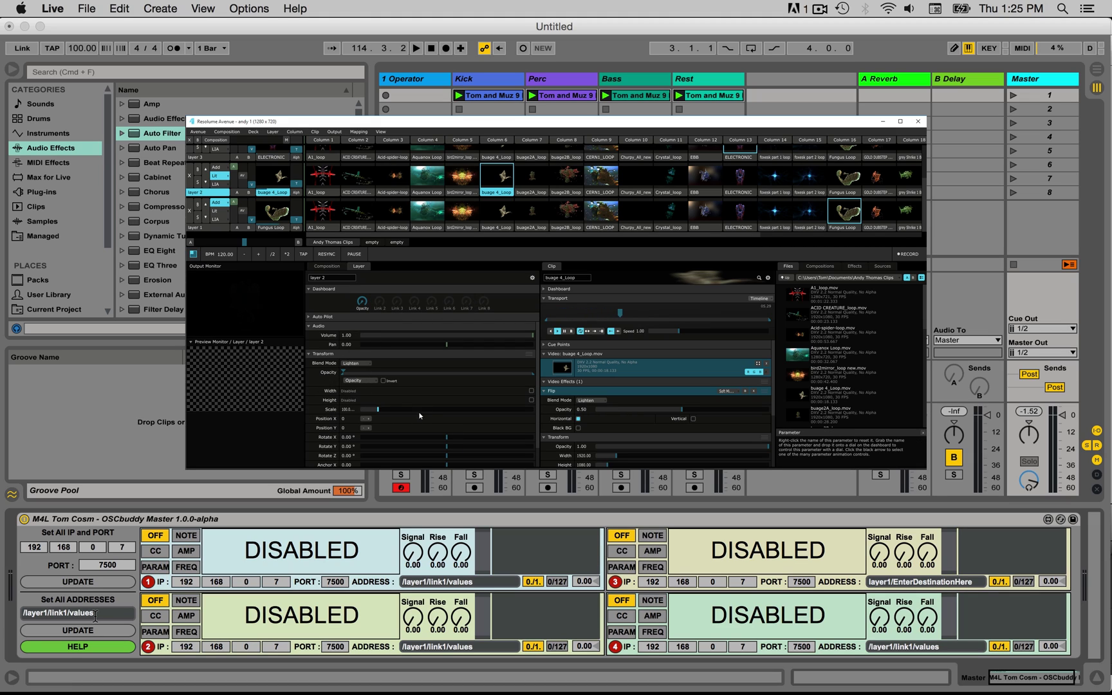
Select layers 1, 3 and 4 to check their dashboard OSC addresses.
left_click(208, 227)
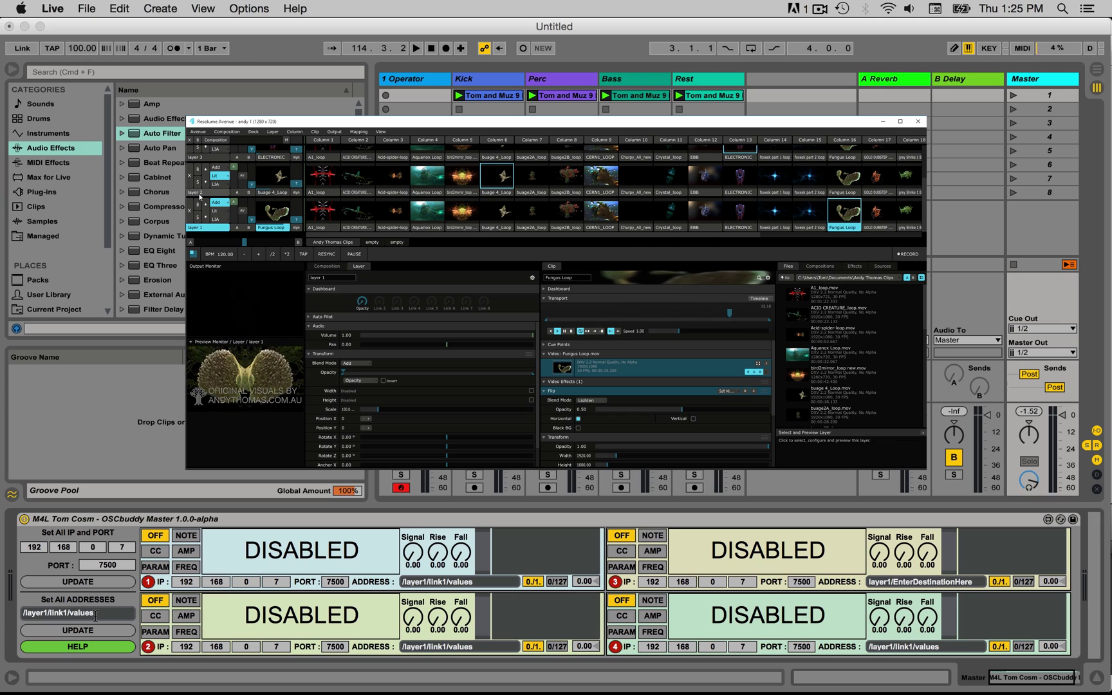
left_click(207, 192)
left_click(208, 157)
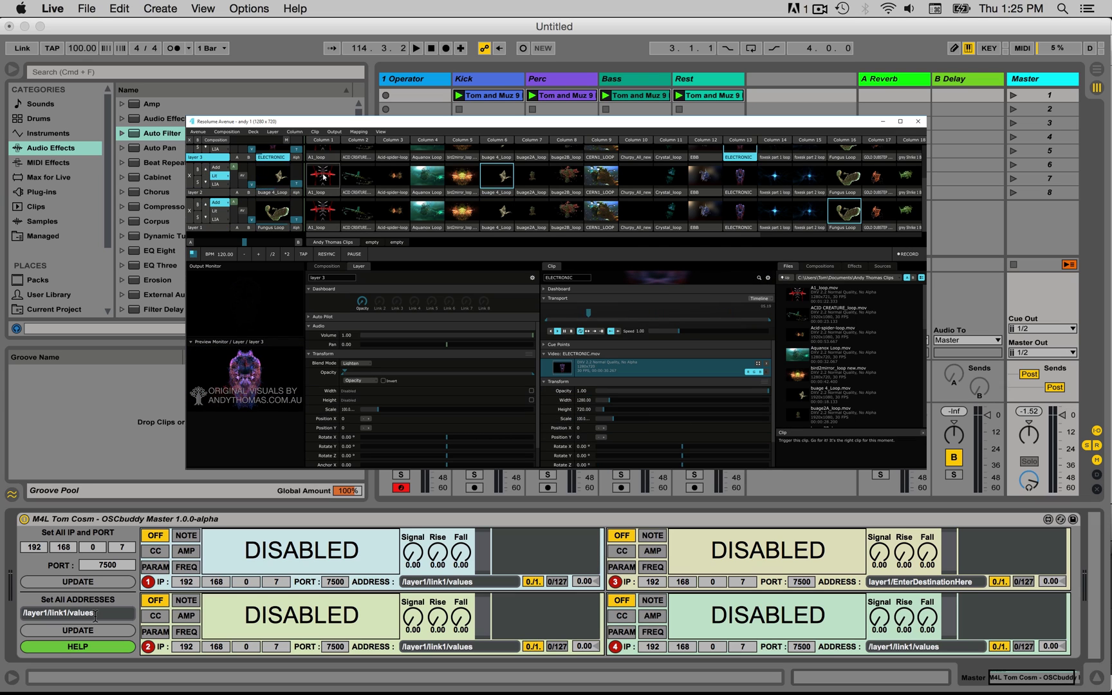
left_click(207, 153)
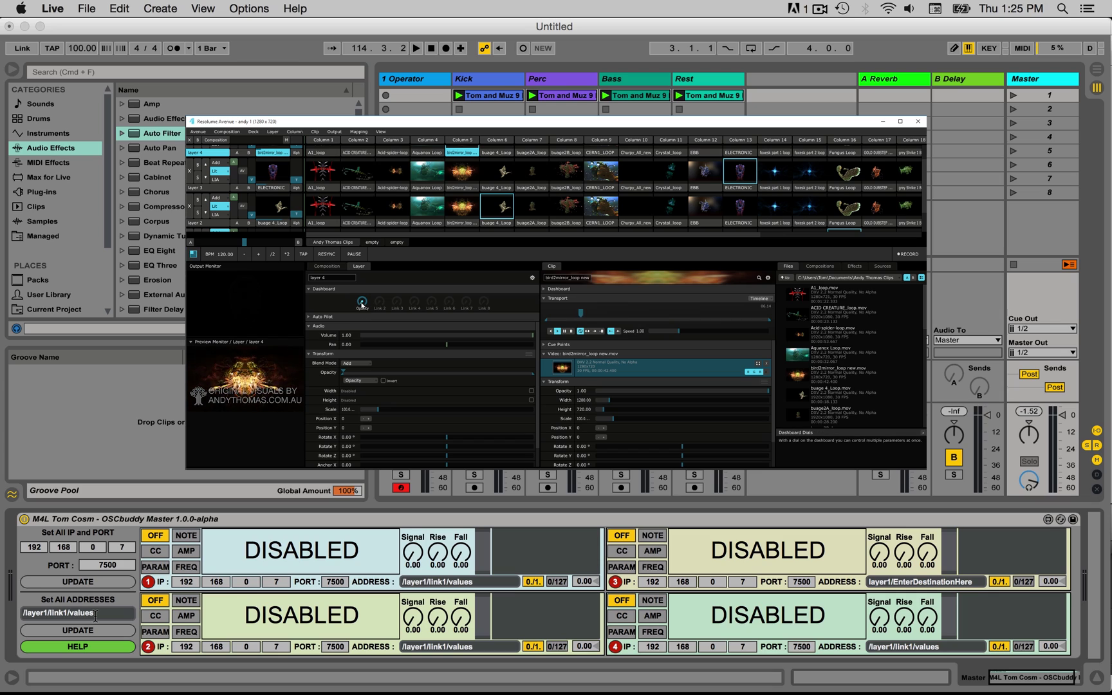
scroll(355, 341, "down", 1)
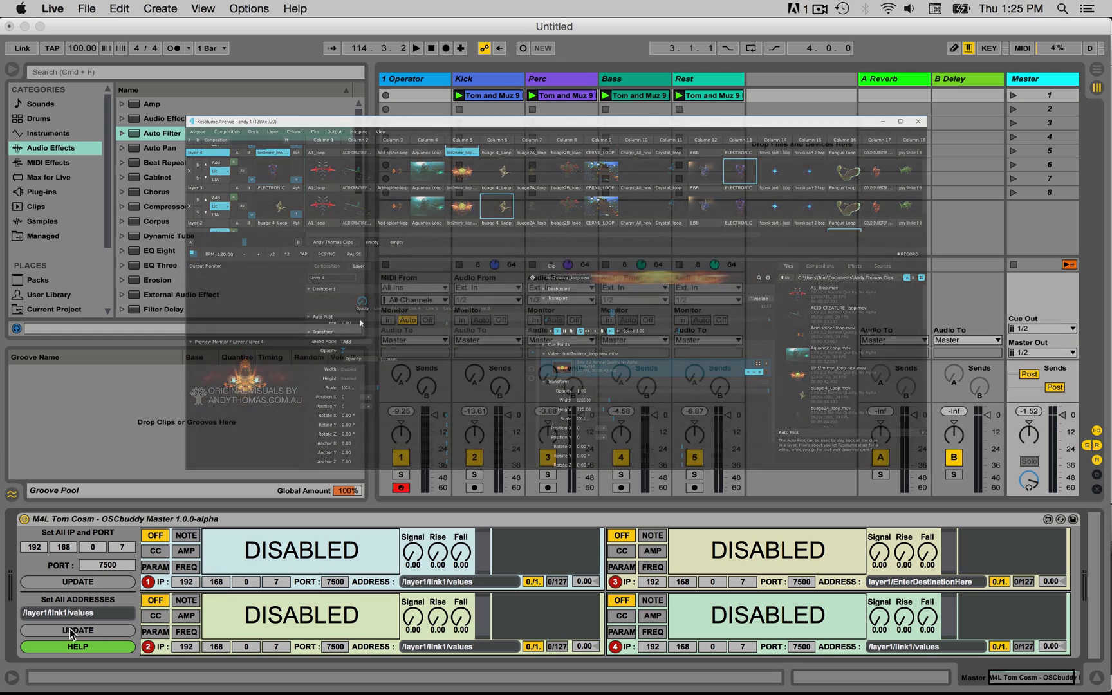
Address the four senders to /layer1/link1/values through /layer4/link1/values.
left_click(75, 631)
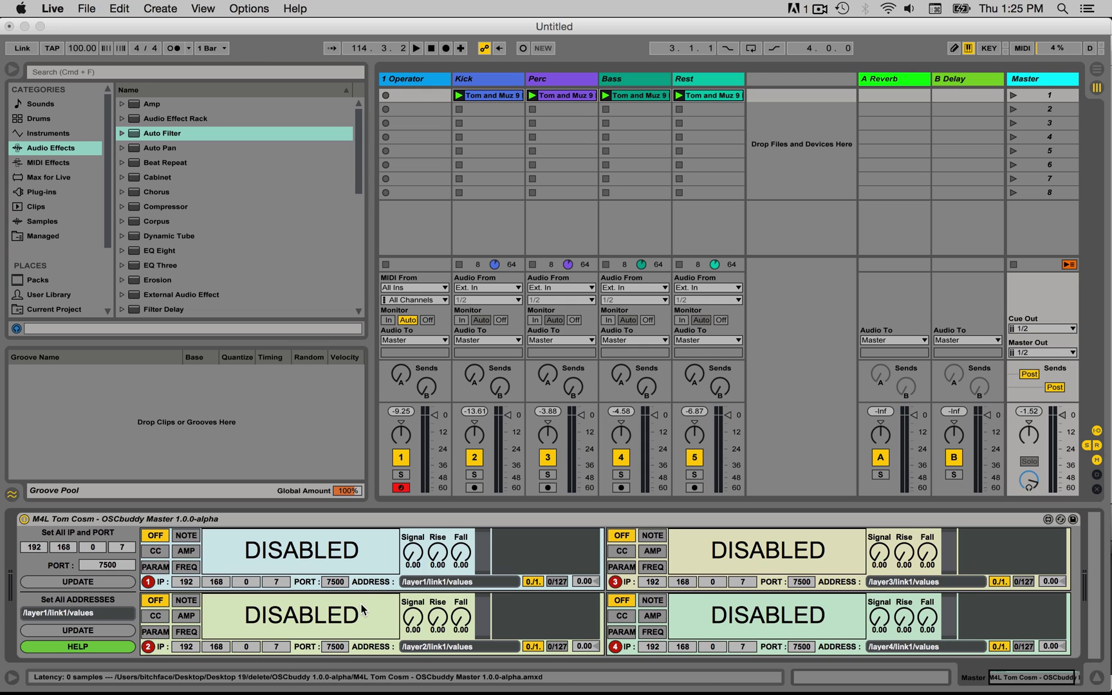
Show the 1 Operator track's device chain.
left_click(419, 79)
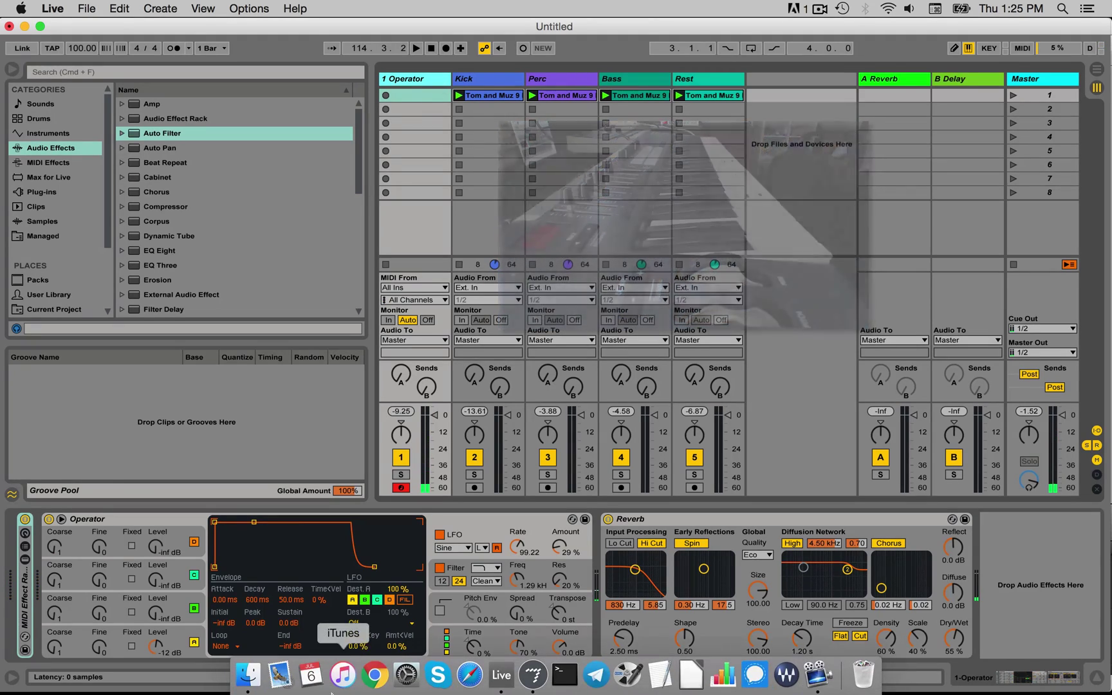
Load OSCbuddy Note Insert 1.0.0-alpha.amxd from Finder ahead of Operator on the 1 Operator track.
left_click(256, 687)
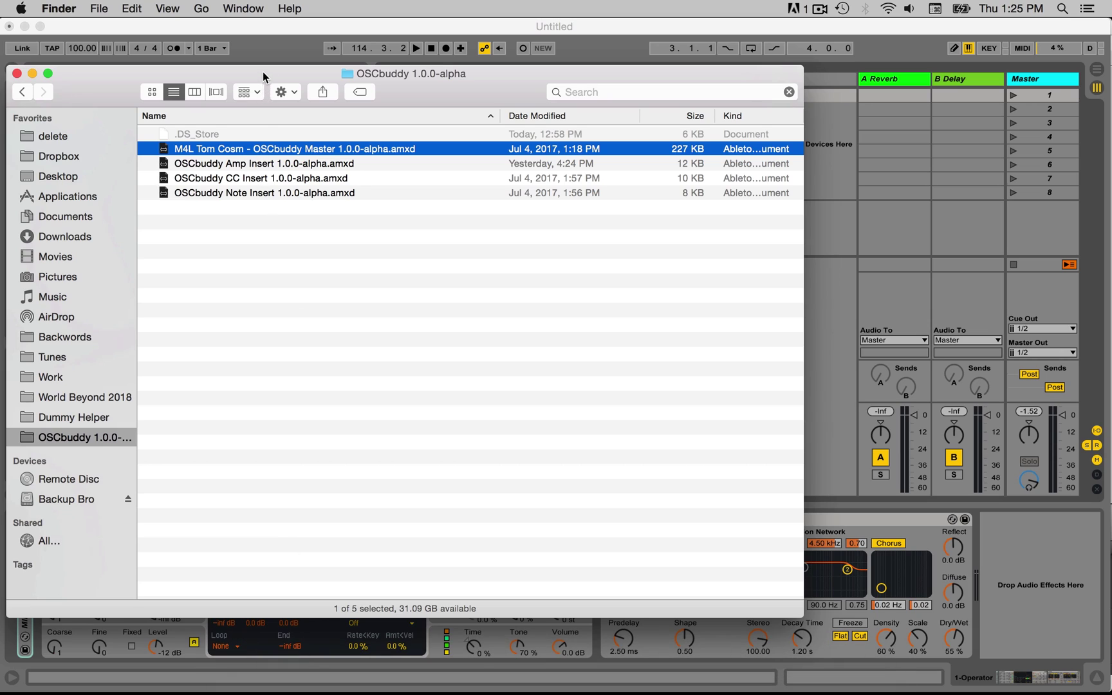
left_click_drag(263, 72, 579, 85)
left_click(557, 200)
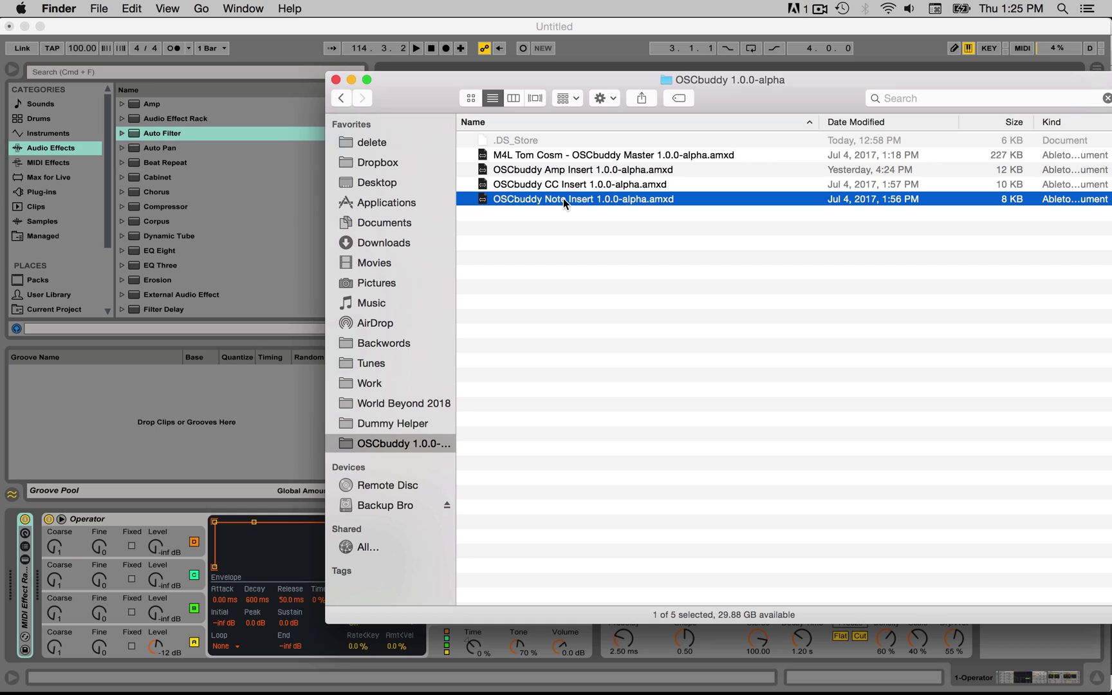
left_click_drag(563, 198, 16, 544)
left_click(66, 532)
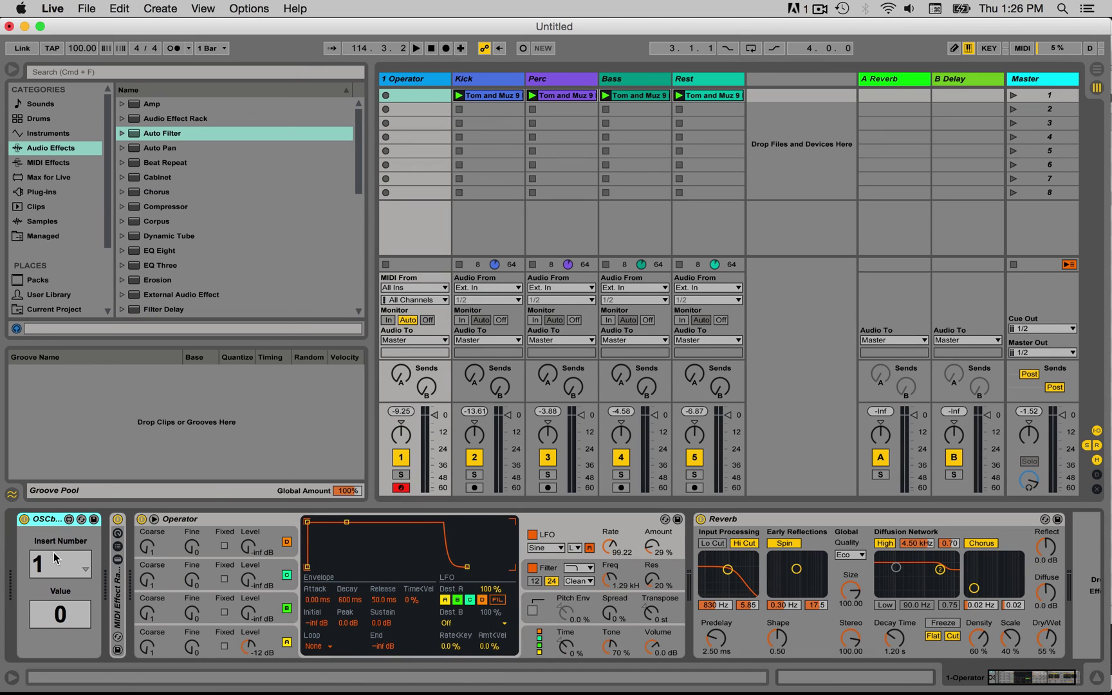
left_click(69, 569)
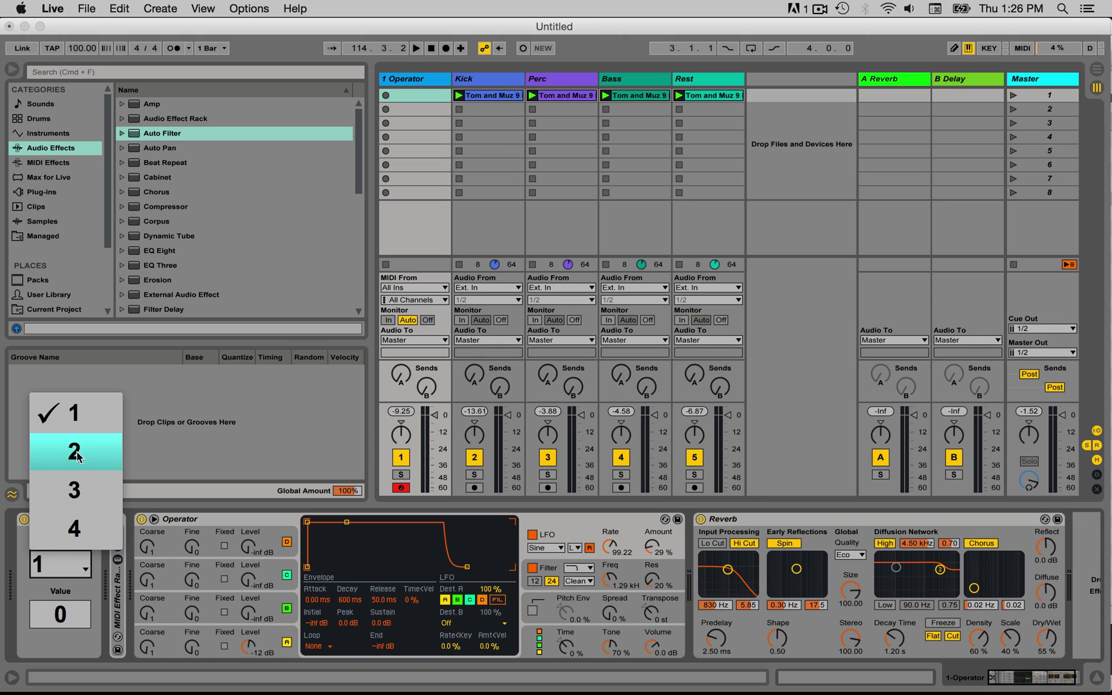
left_click(81, 418)
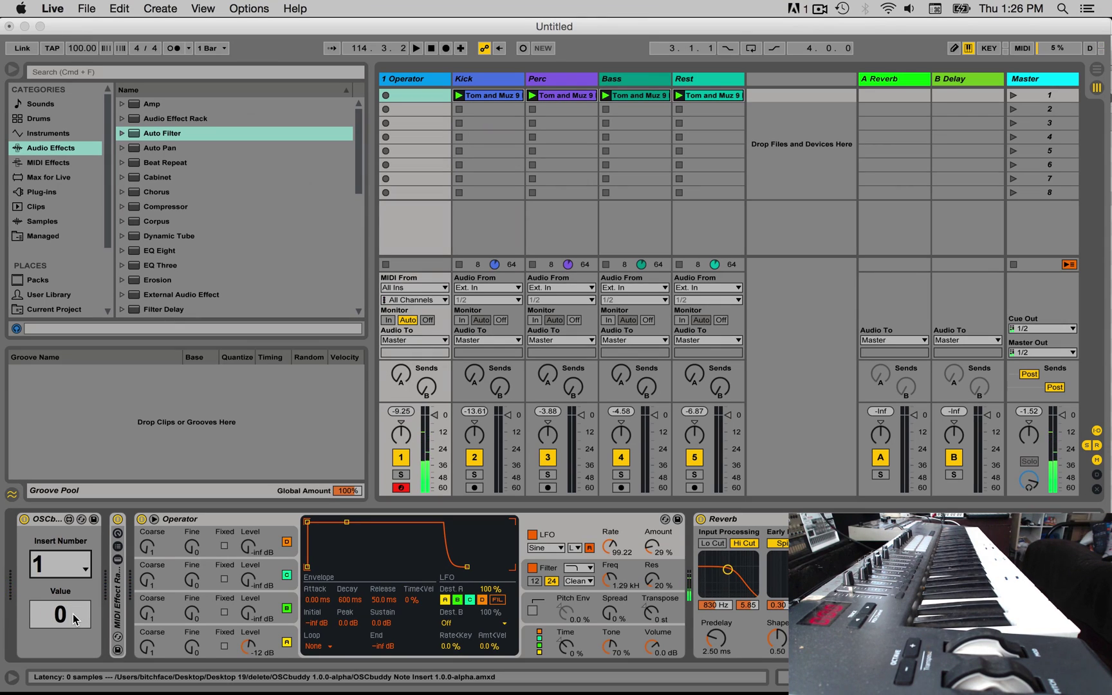
Switch OSCbuddy Master's sender 1 to NOTE mode, then return to the 1 Operator track.
left_click(1039, 81)
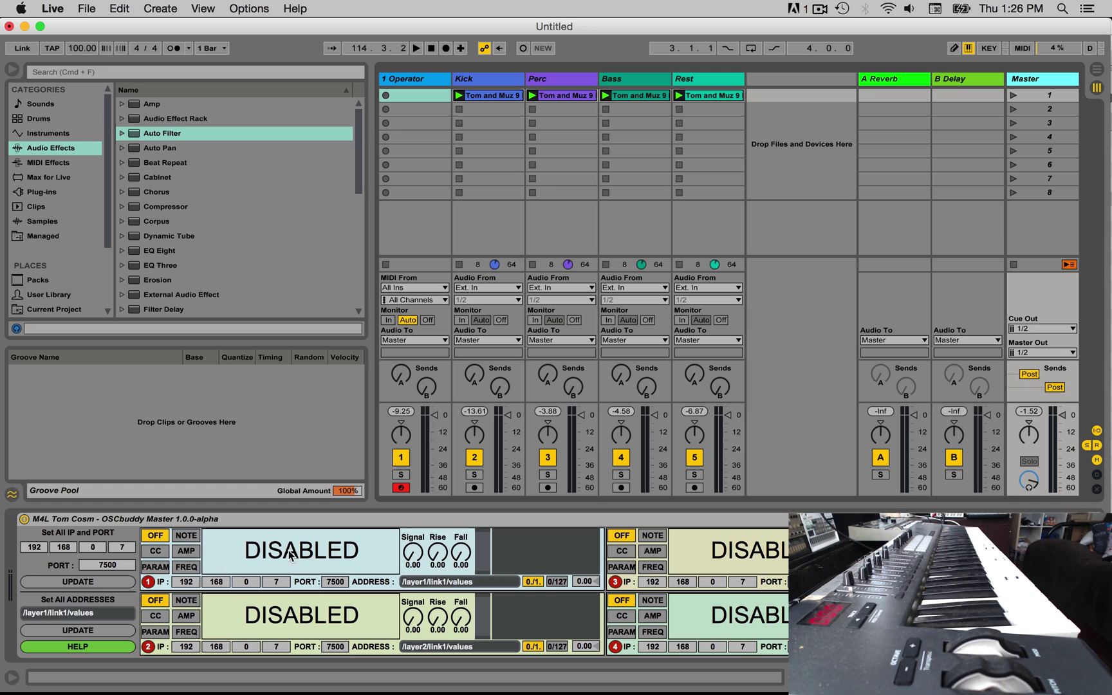
left_click(183, 536)
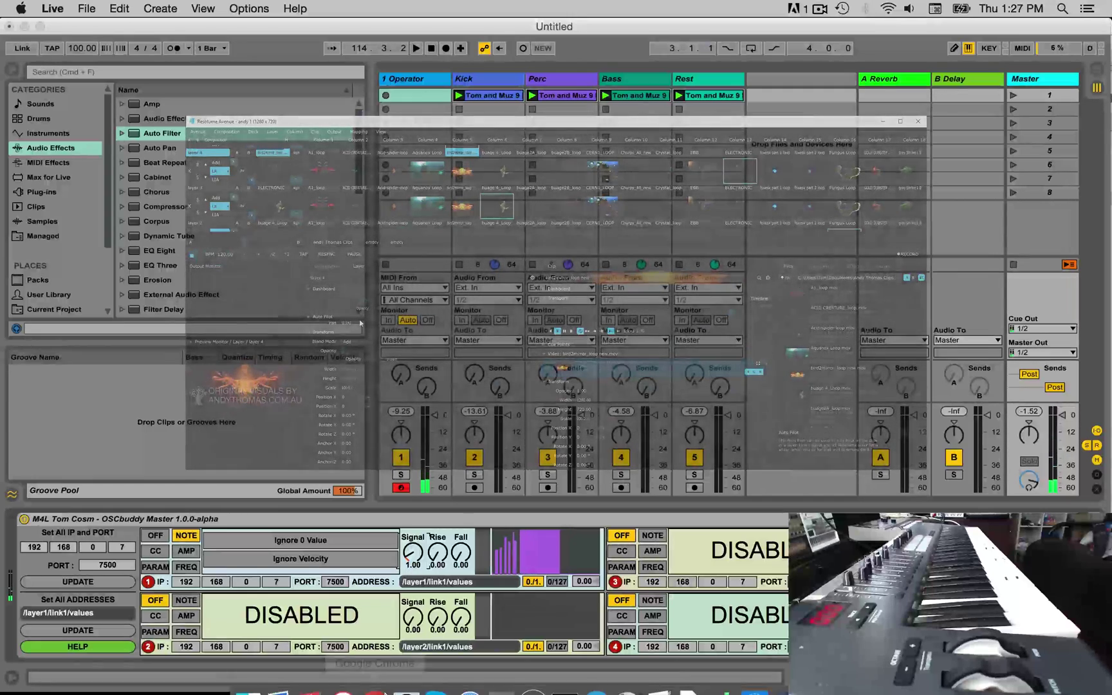
left_click(401, 80)
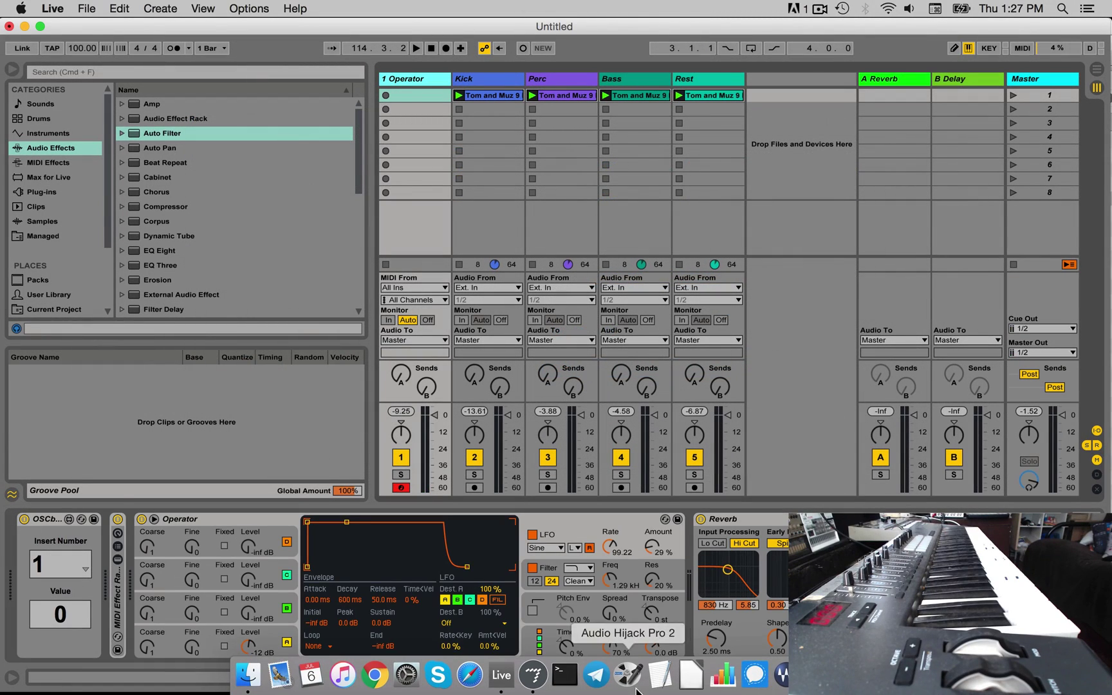
Add OSCbuddy CC Insert to the 1 Operator track, with Insert Number 2 and CC Number 1.
left_click(247, 672)
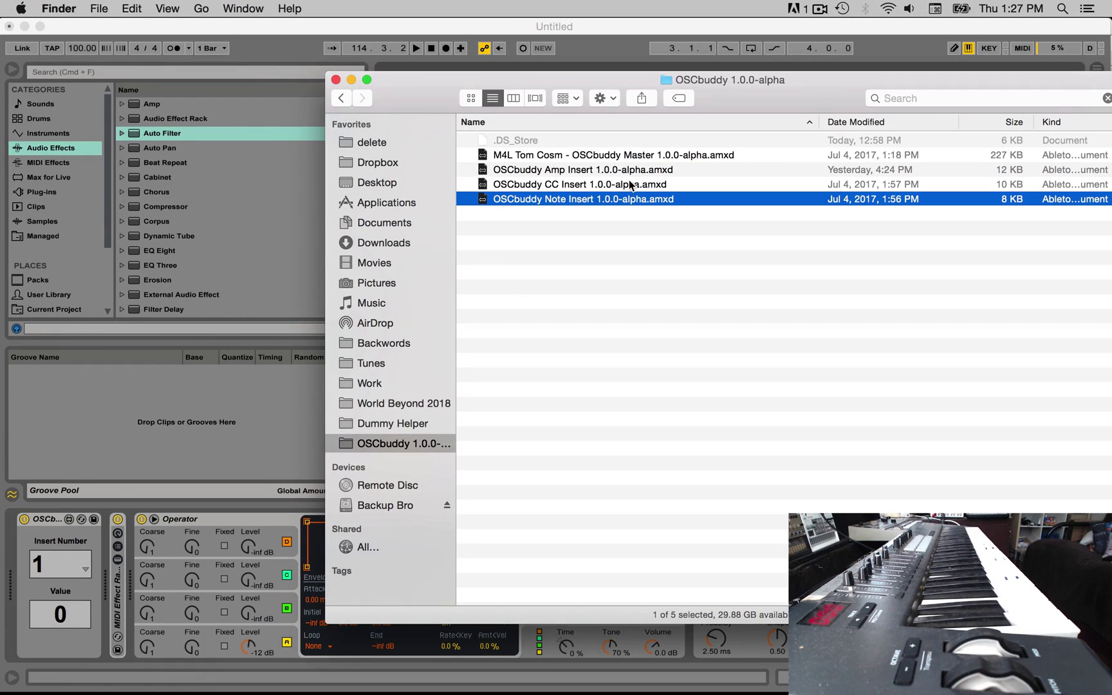
left_click_drag(628, 184, 109, 572)
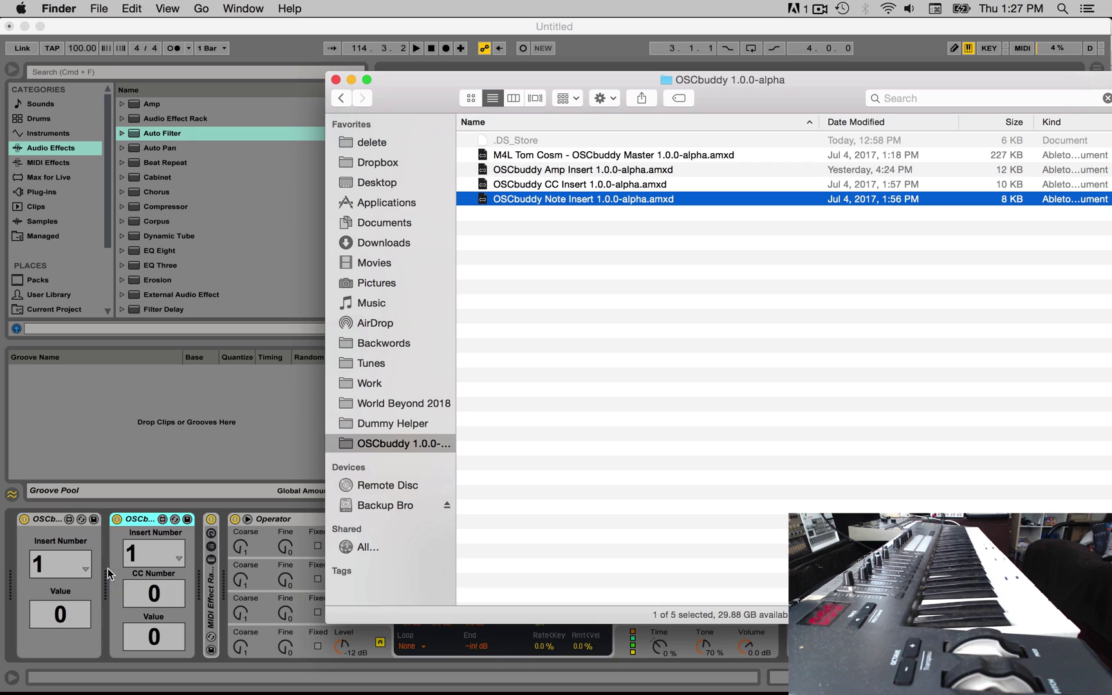
left_click(154, 553)
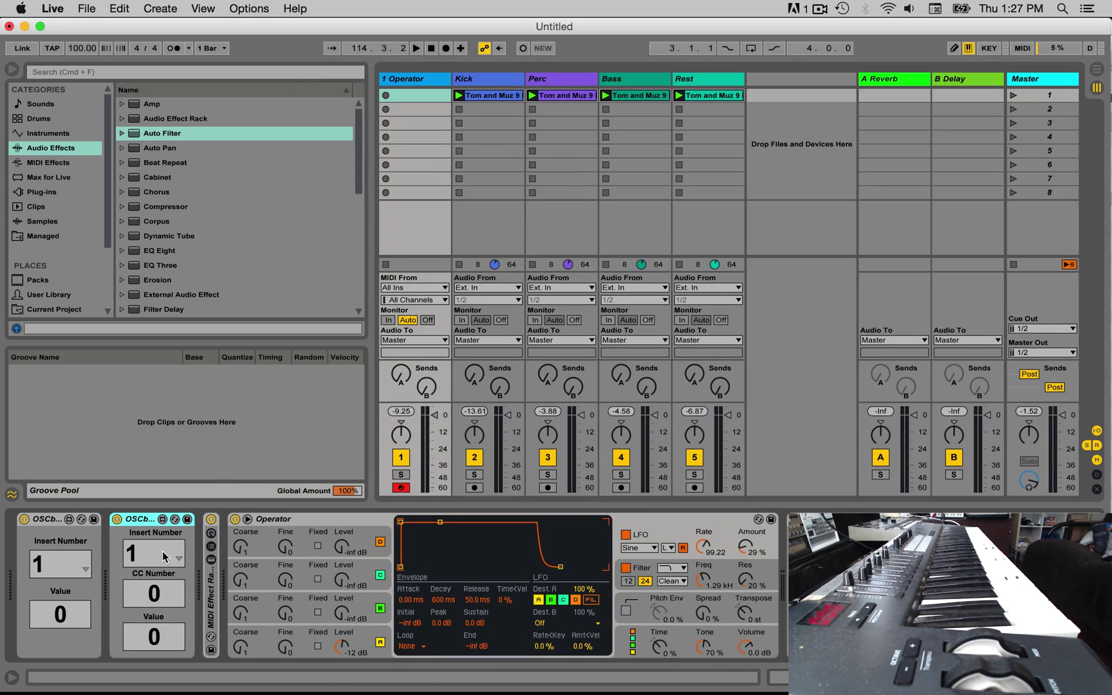
left_click(164, 556)
left_click(169, 441)
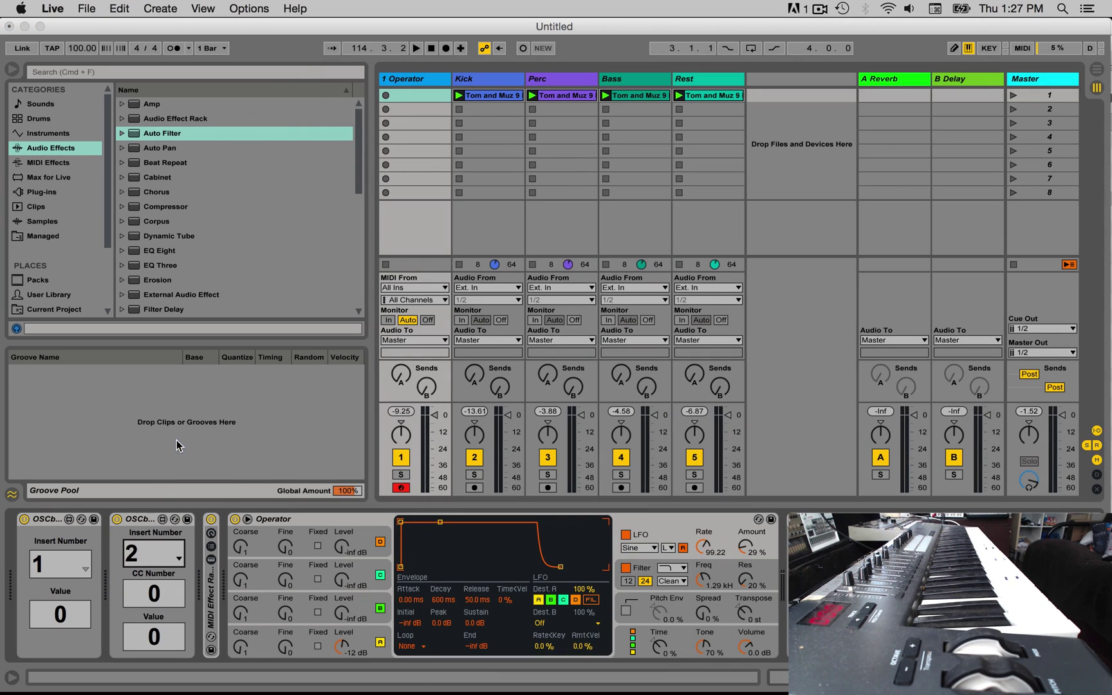
left_click(162, 595)
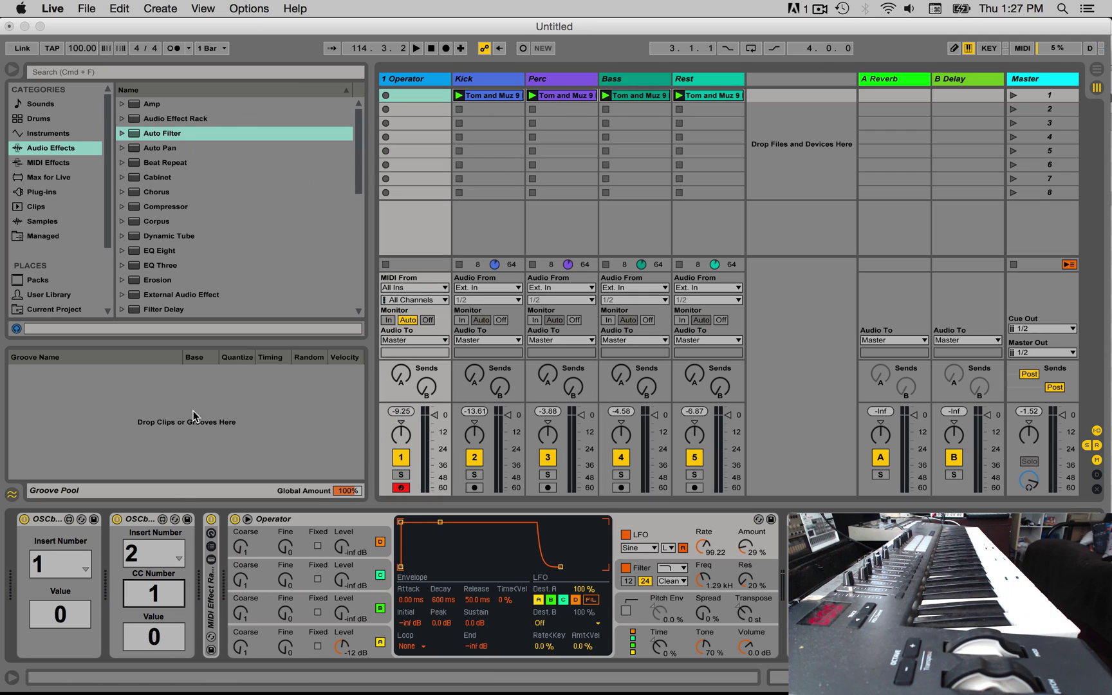
Set row 2 of the Master track's OSCbuddy Master device to CC mode.
left_click(1045, 79)
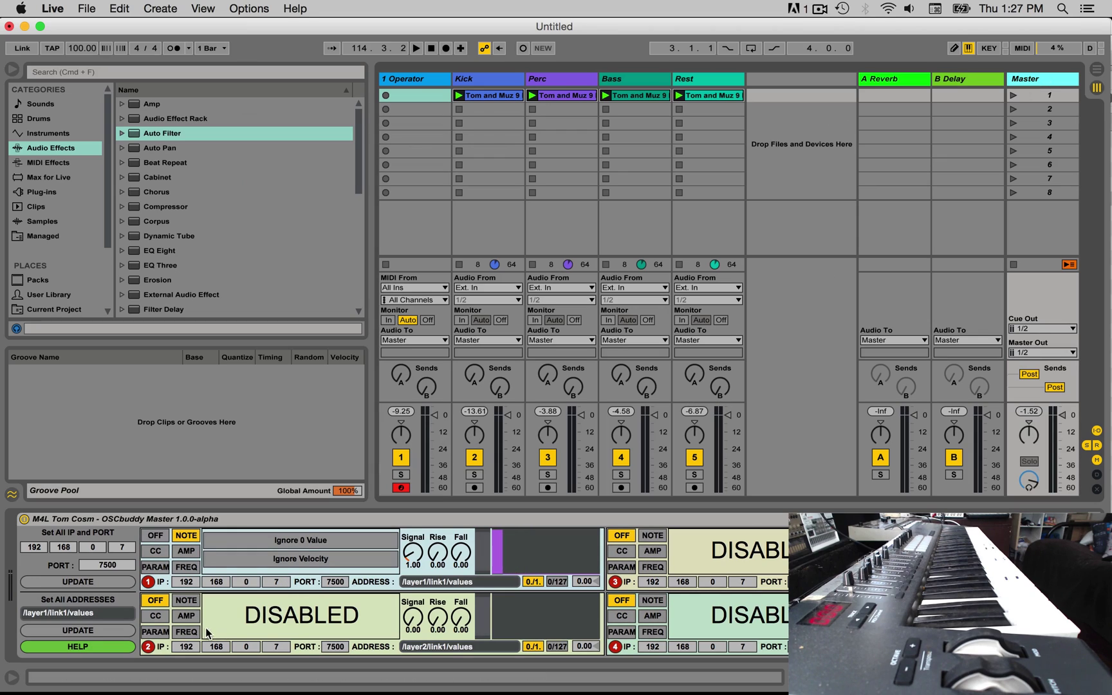
left_click(156, 616)
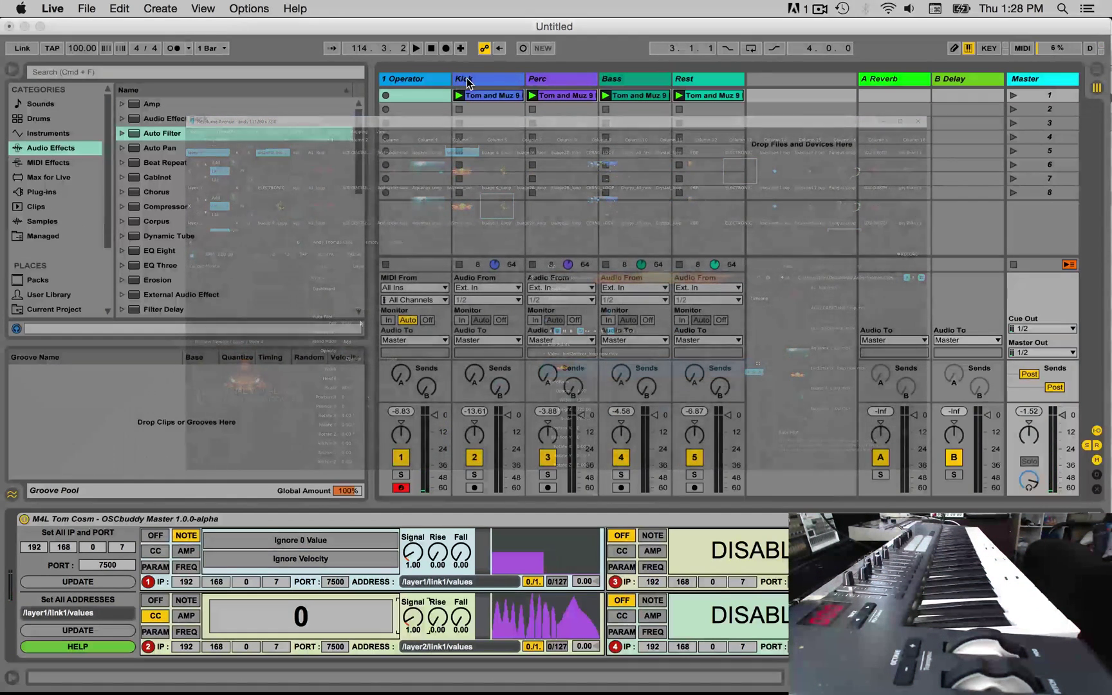
Select the Kick track and start the set playing.
left_click(467, 80)
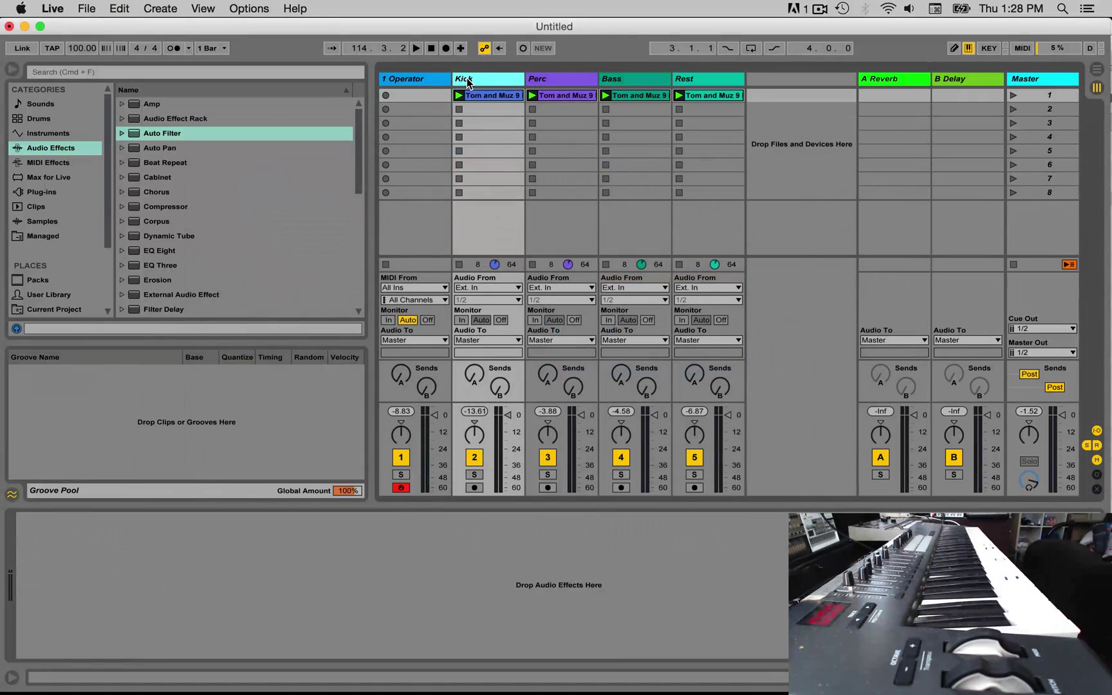
left_click(238, 676)
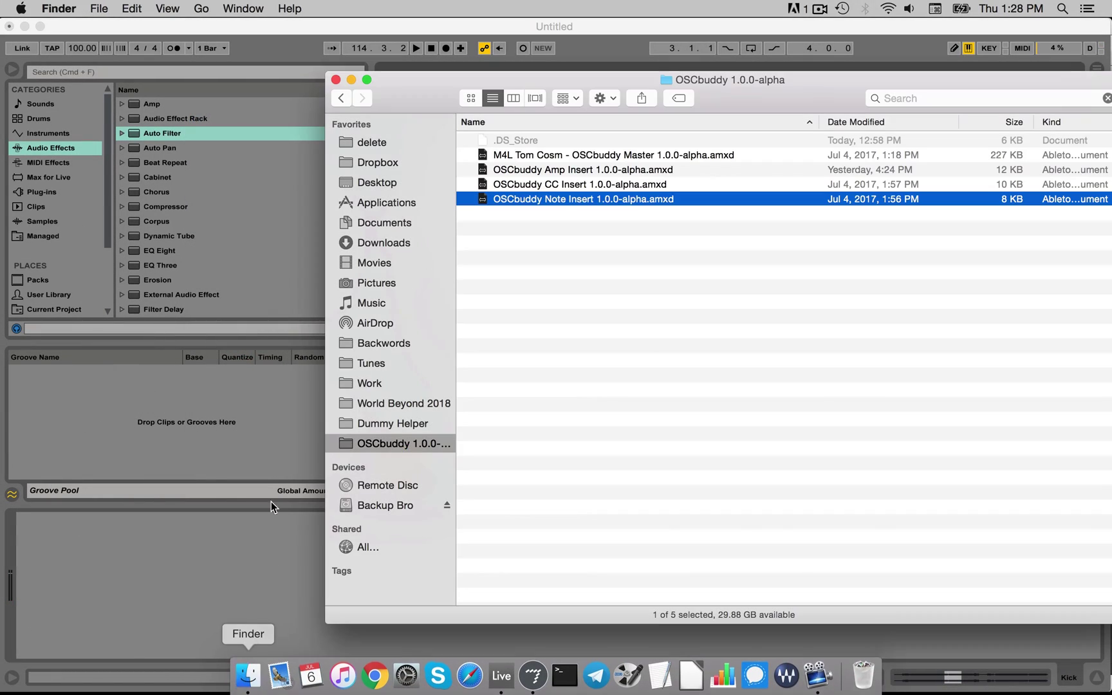
left_click(547, 169)
left_click(370, 34)
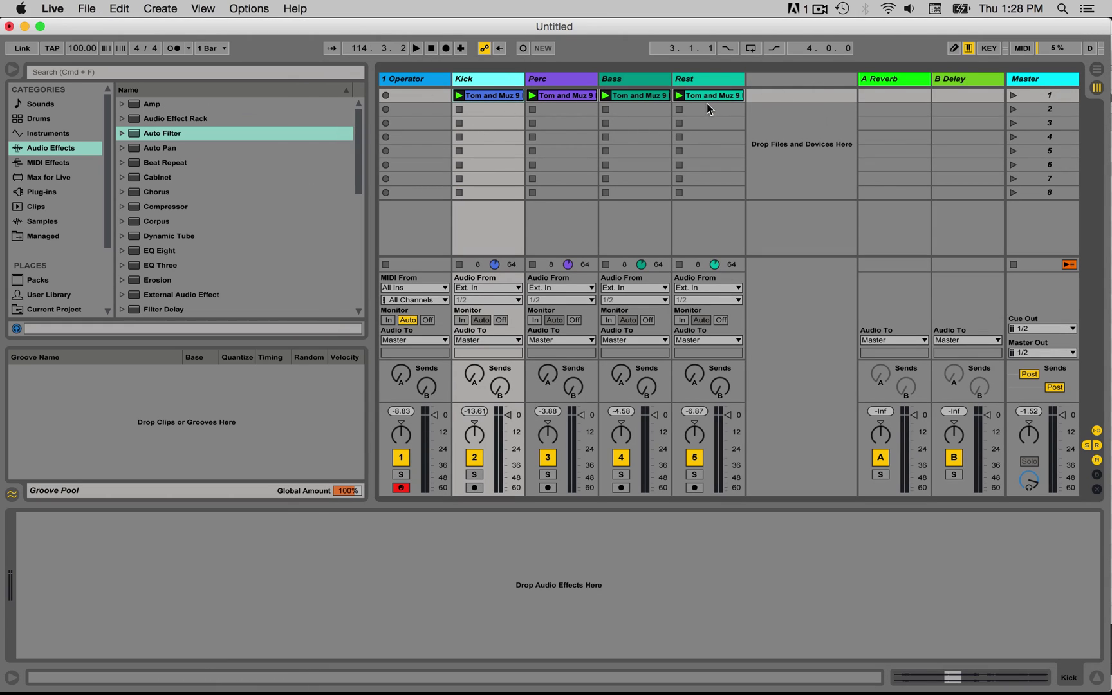
key("space")
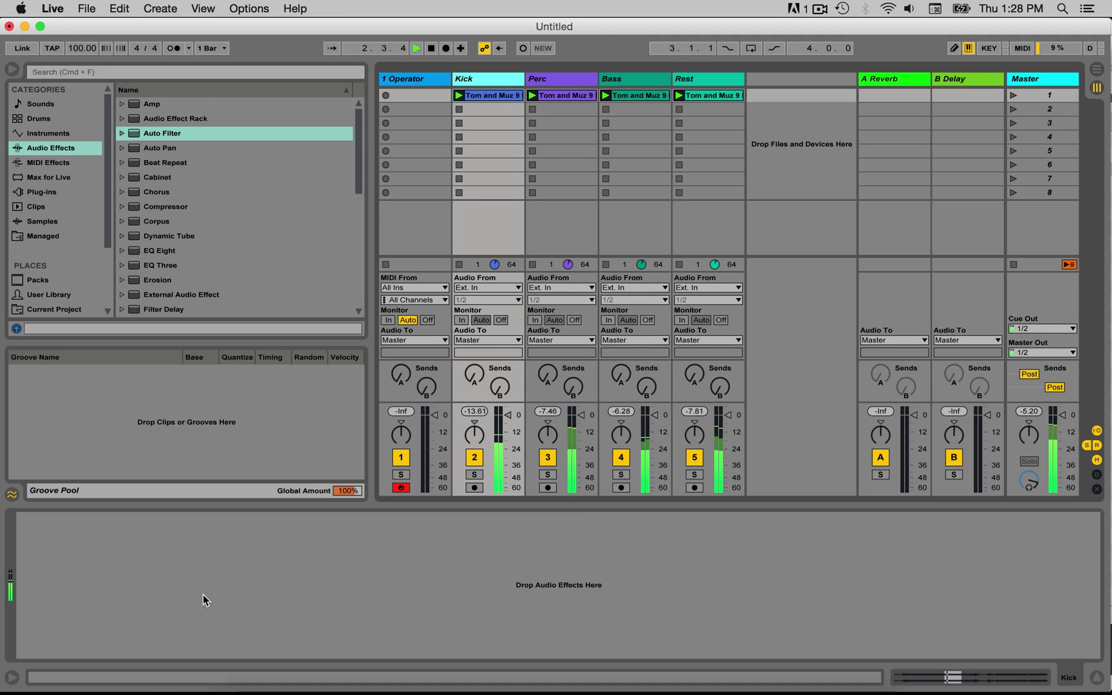
Load OSCbuddy Amp Insert from Finder onto the Kick track's effects.
left_click(244, 674)
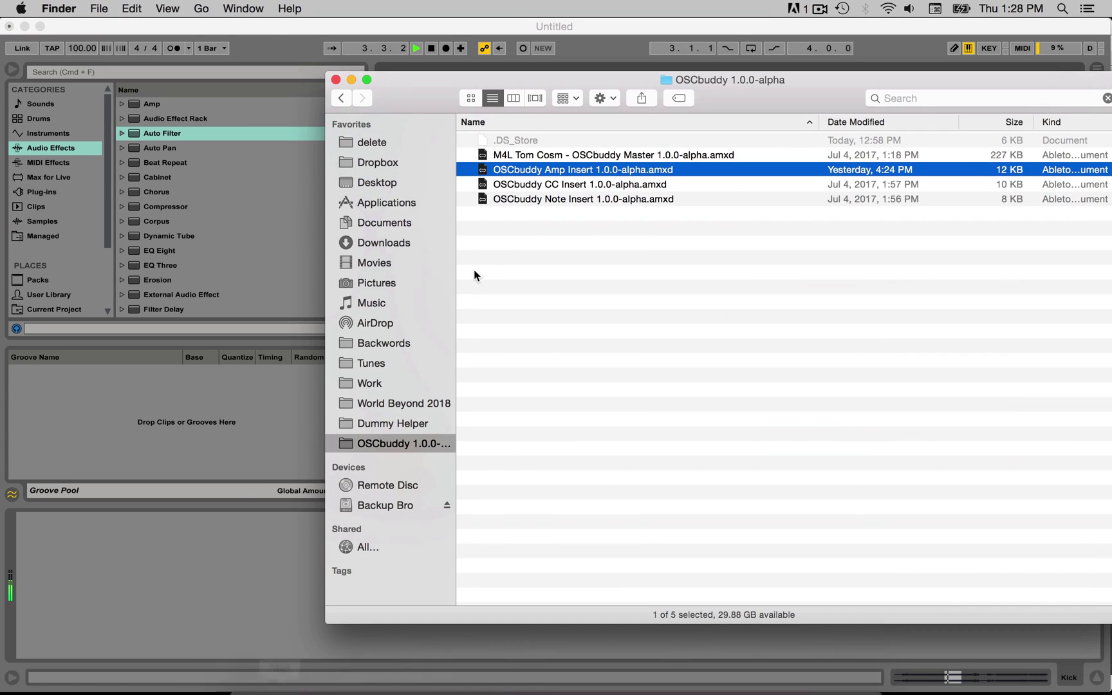
left_click_drag(555, 170, 137, 595)
left_click(192, 591)
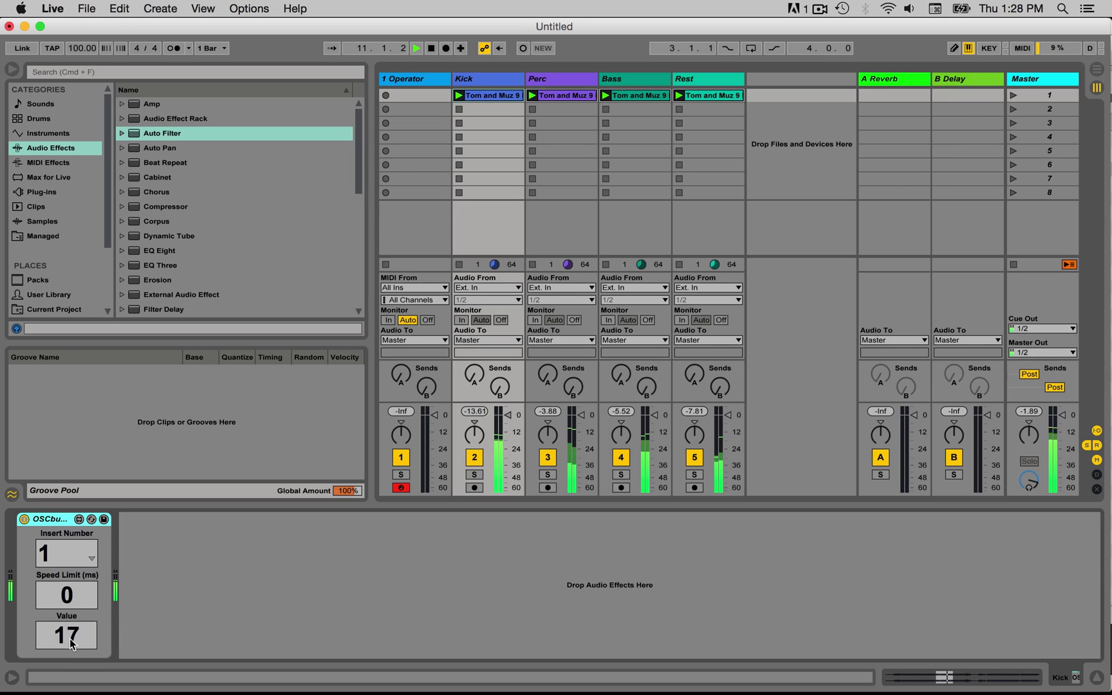
Route the Kick track's OSCbuddy Amp Insert to Insert Number 3.
left_click(84, 558)
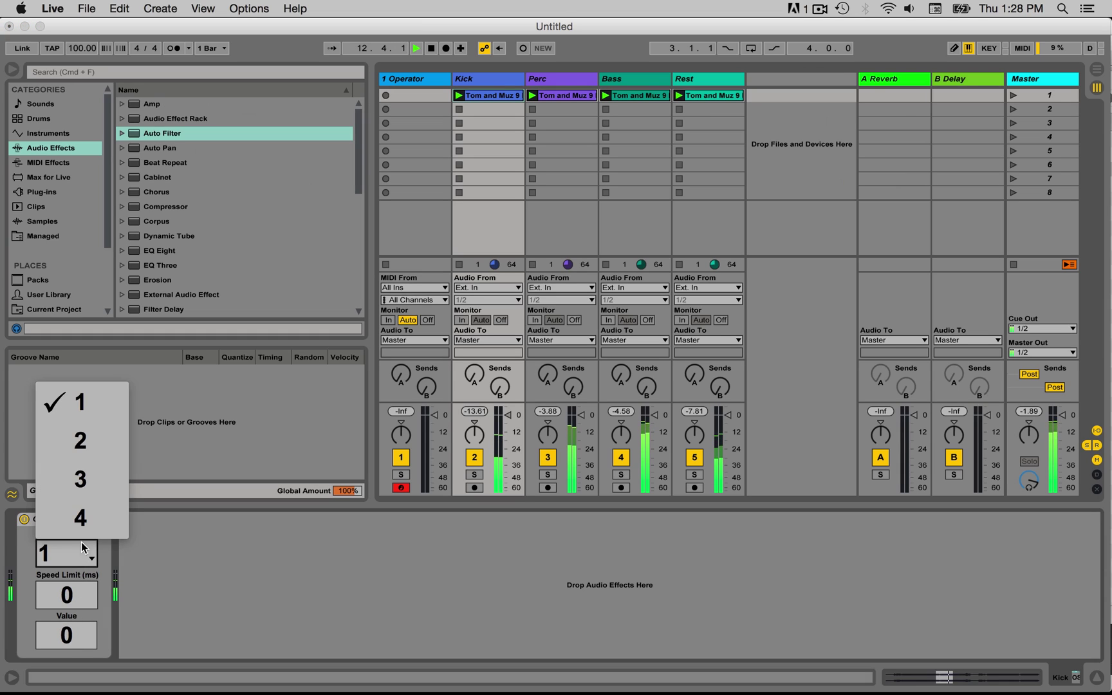
left_click(82, 486)
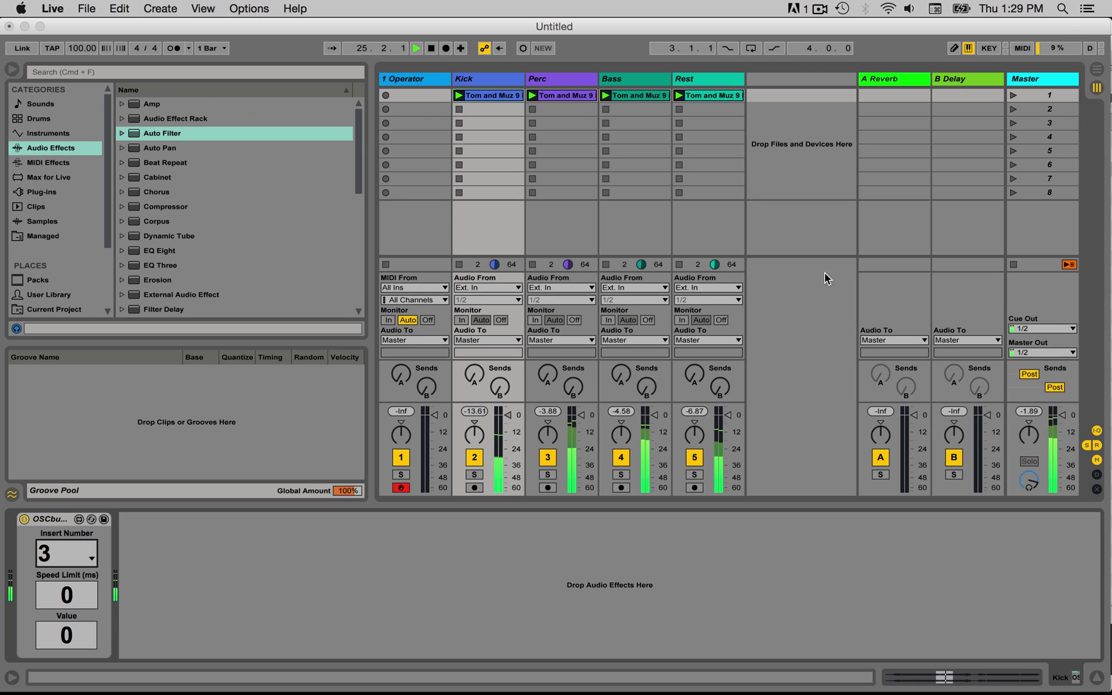
left_click(1022, 80)
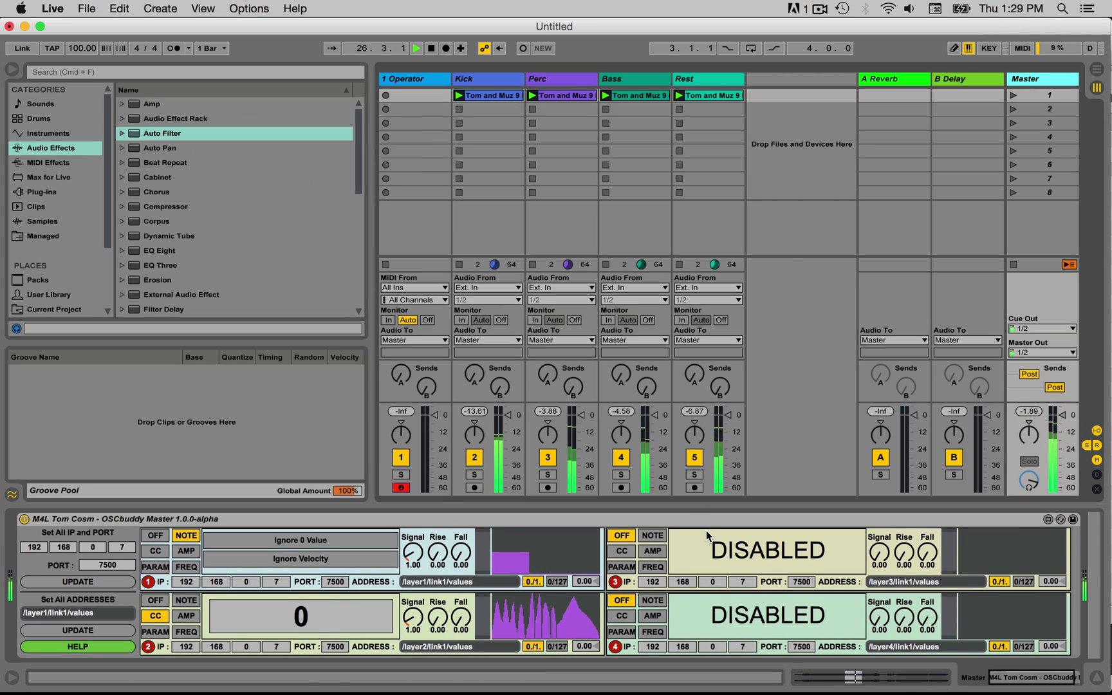
left_click(652, 552)
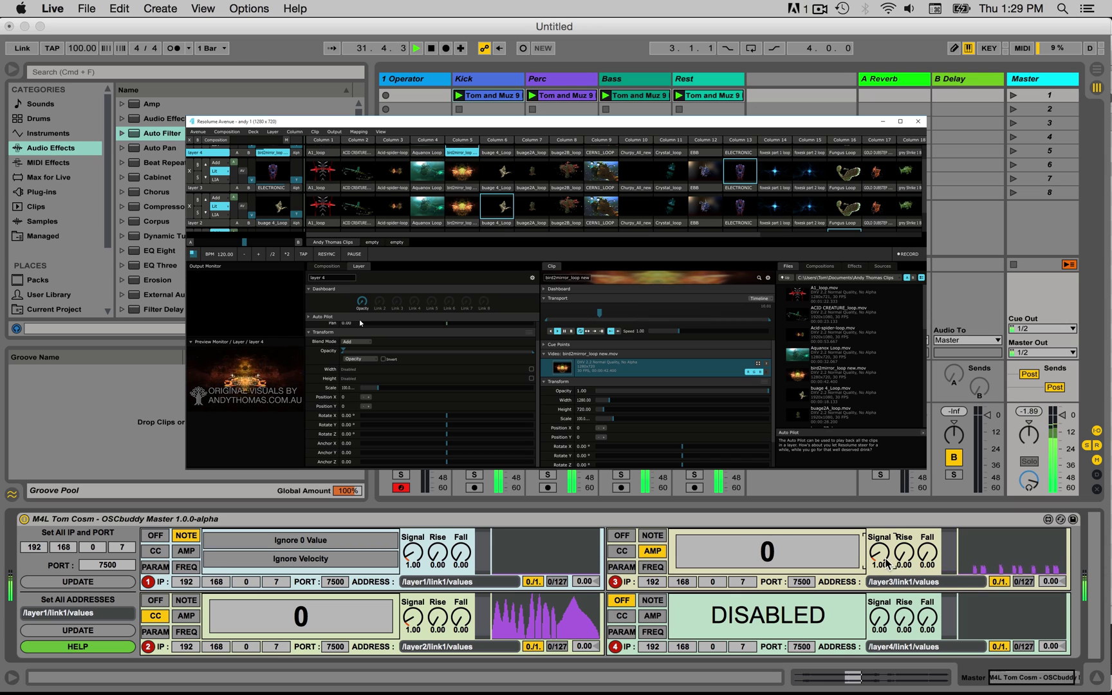
Raise the third OSCbuddy sender's Signal knob to 3.99.
mouse_move(878, 553)
left_mouse_down()
mouse_move(879, 443)
mouse_move(881, 560)
left_mouse_up()
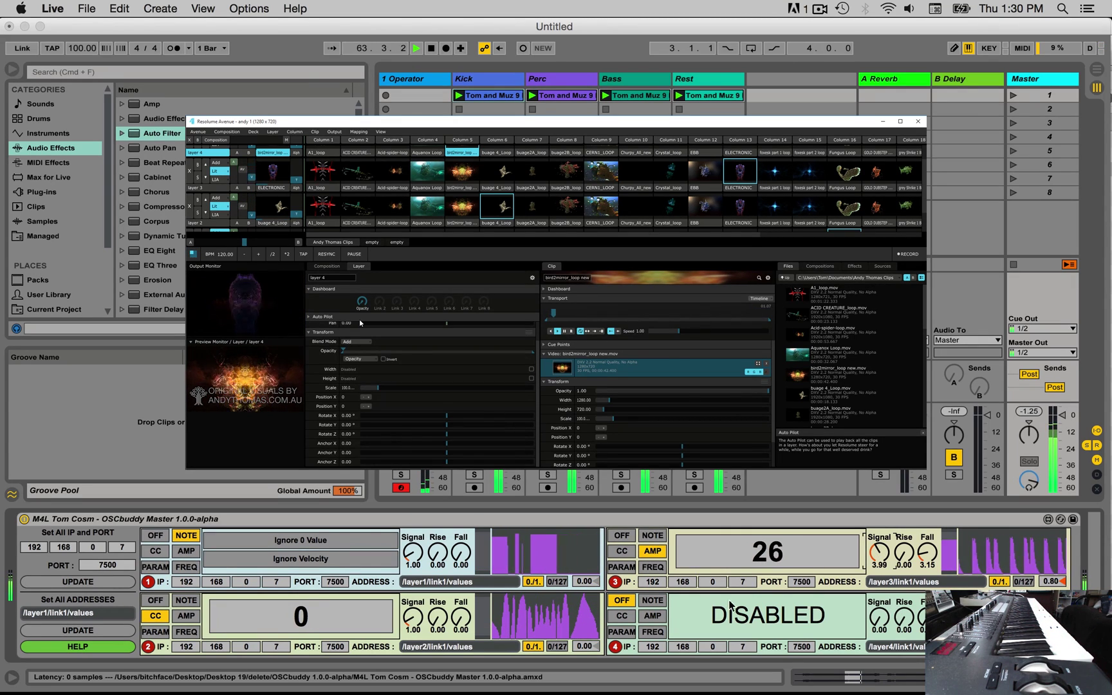
Stop playback and switch the fourth sender to PARAM mode.
key("space")
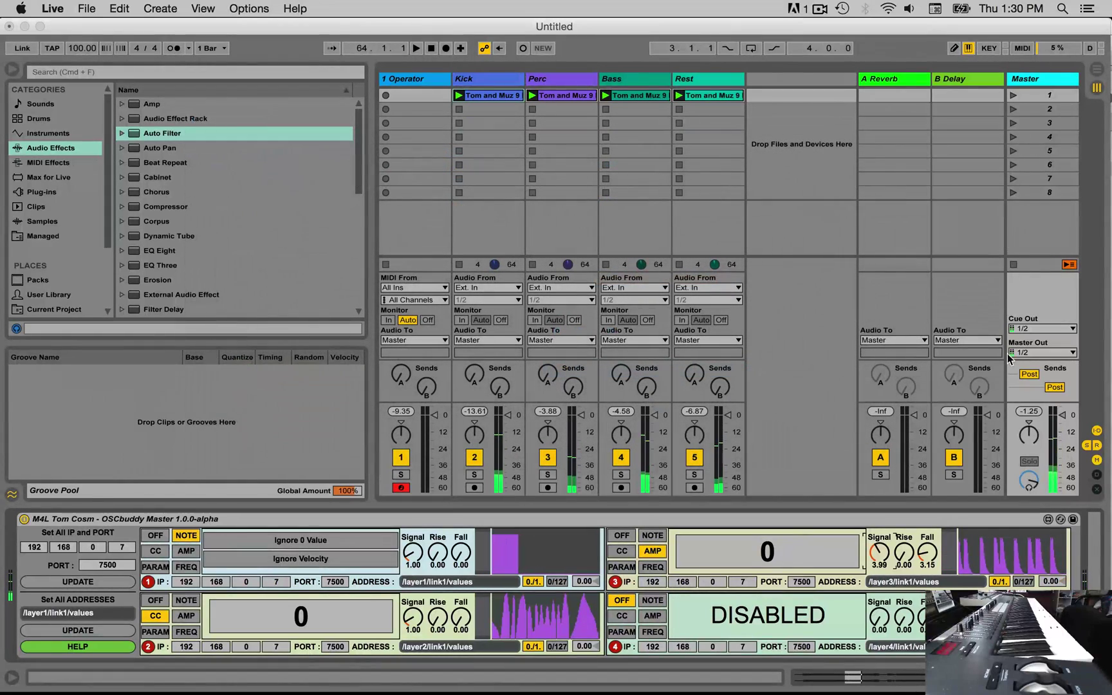
scroll(732, 613, "right", 3)
scroll(732, 613, "right", 1)
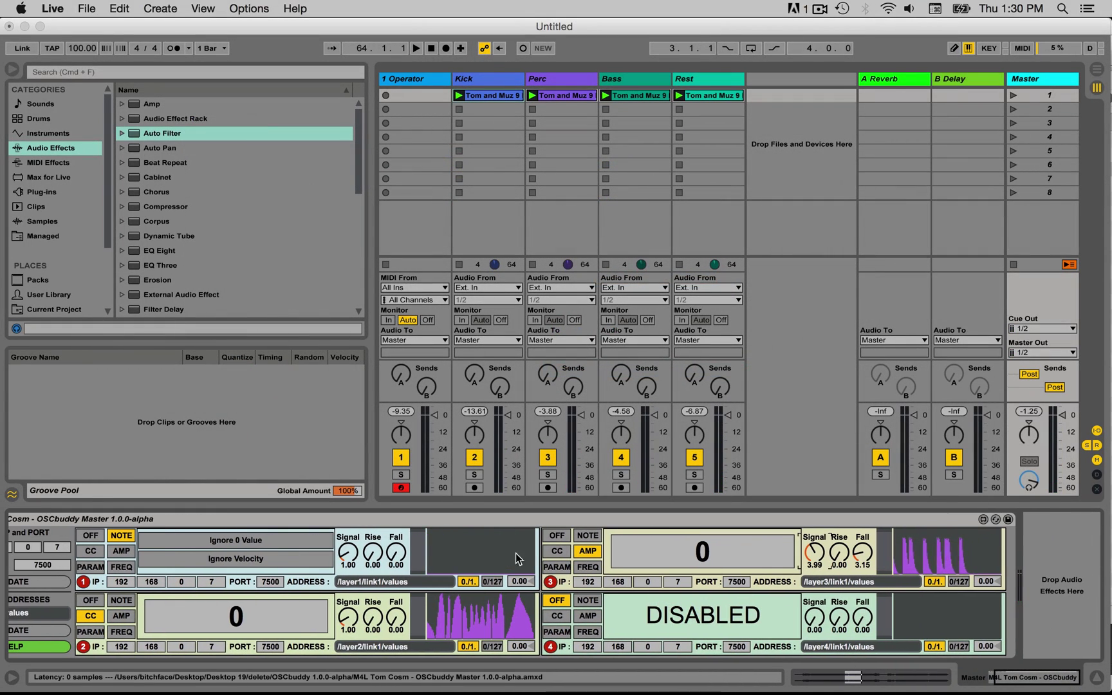
left_click(561, 633)
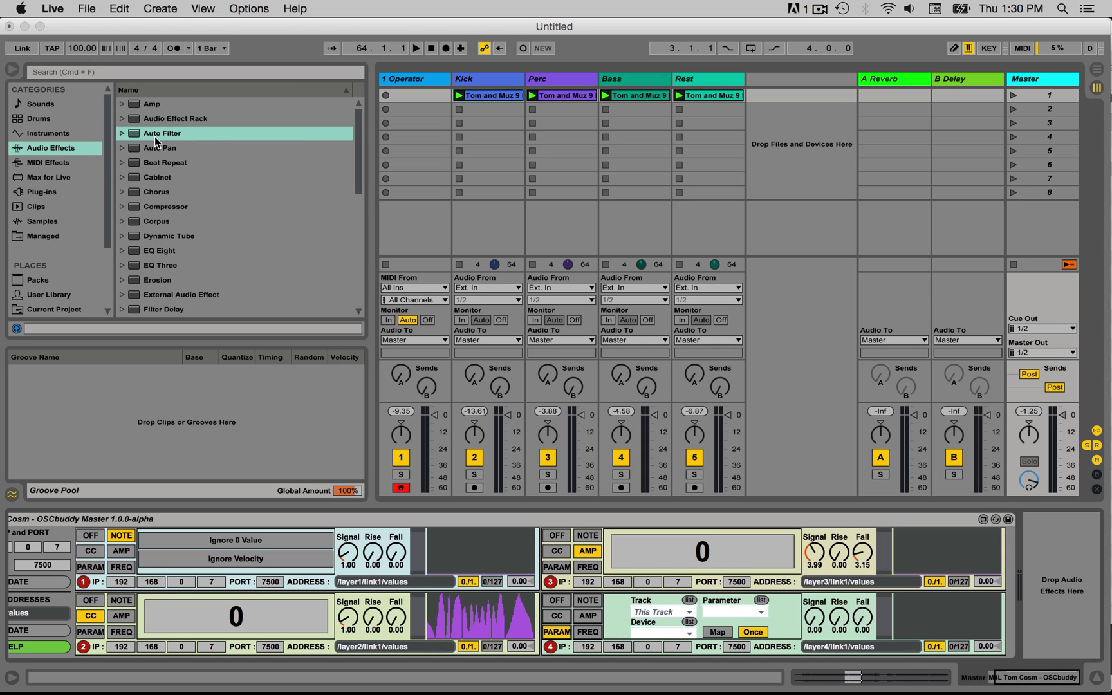
Add an Auto Filter to the master chain, map sender 4 to its Frequency, and test-play it.
left_click_drag(154, 136, 1026, 571)
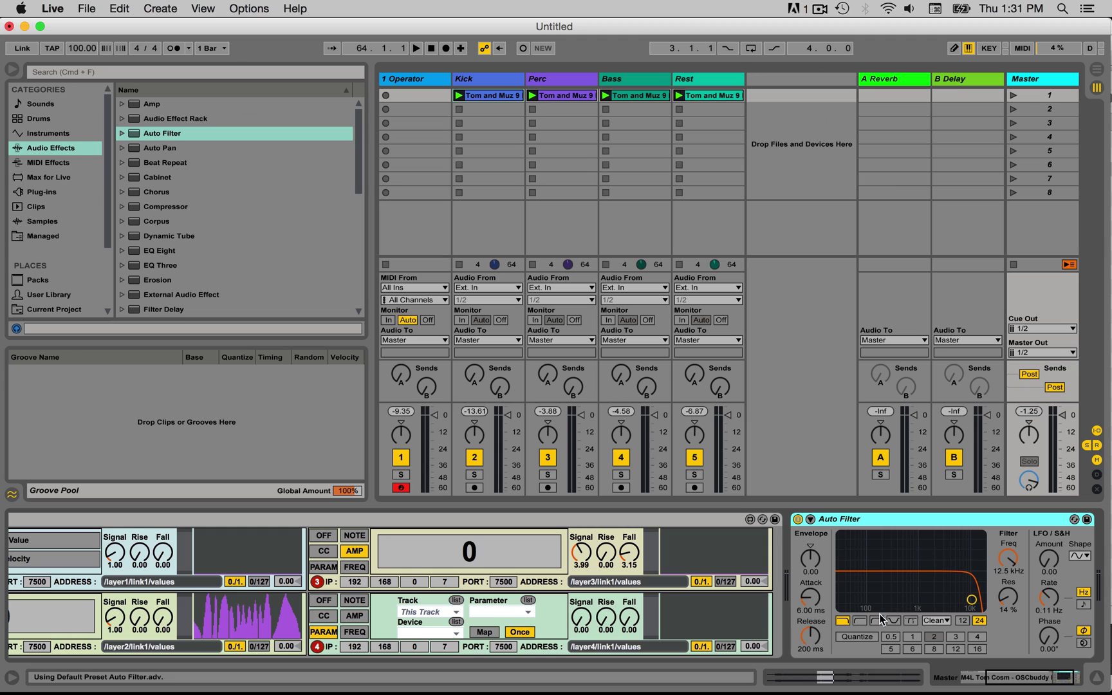
left_click(484, 632)
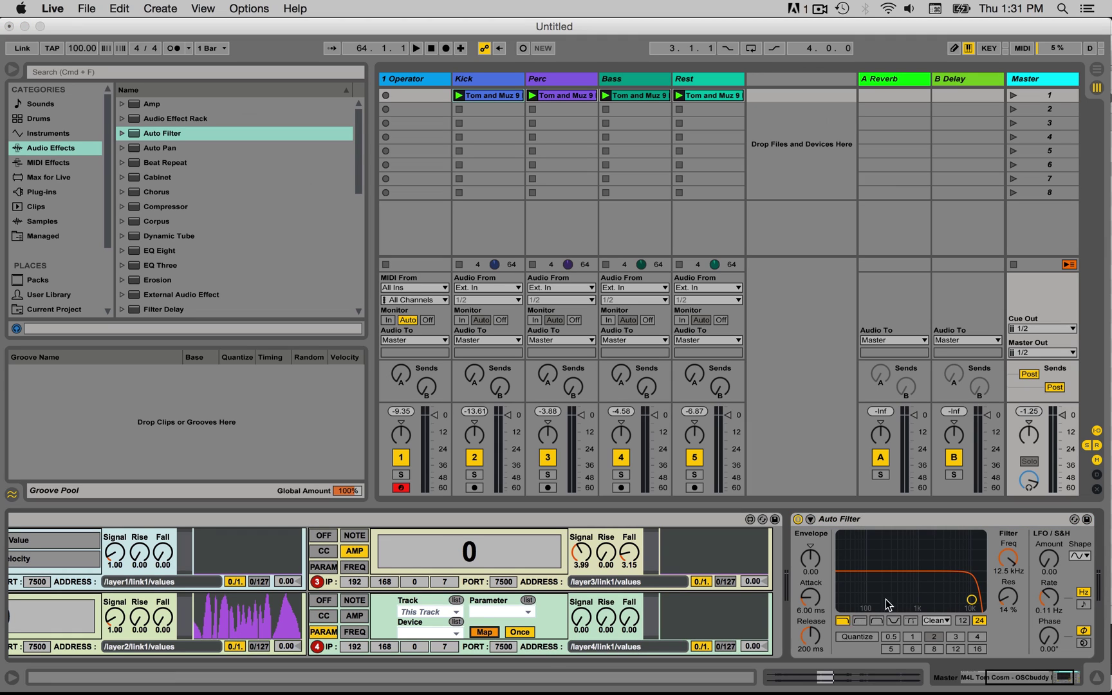
left_click(1003, 562)
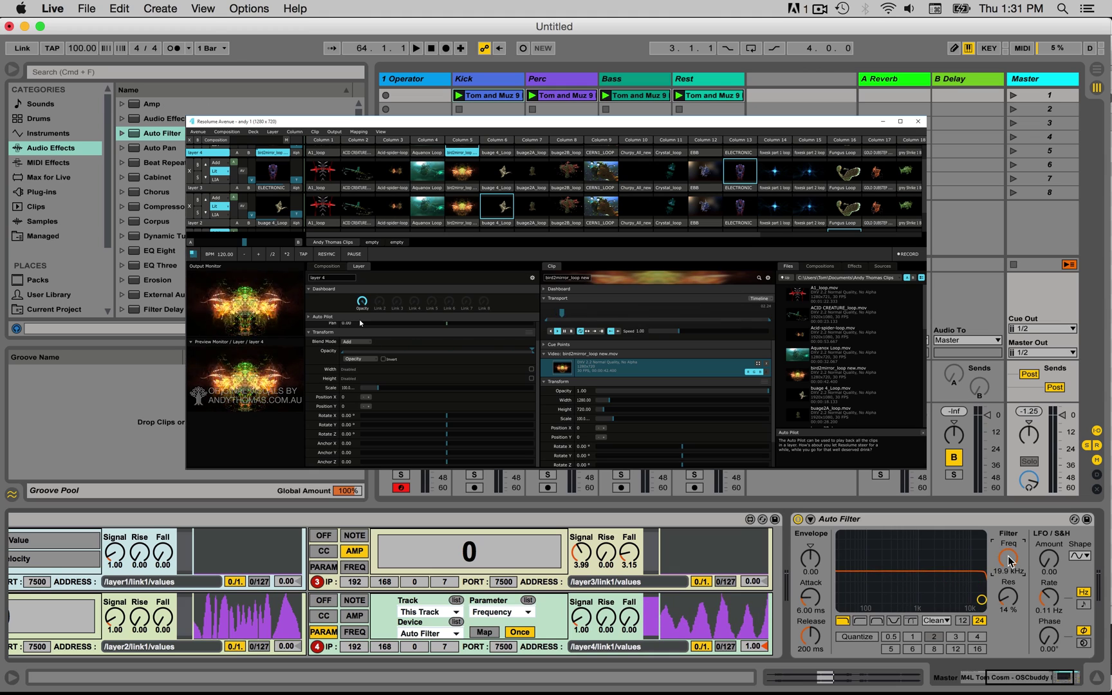
key("space")
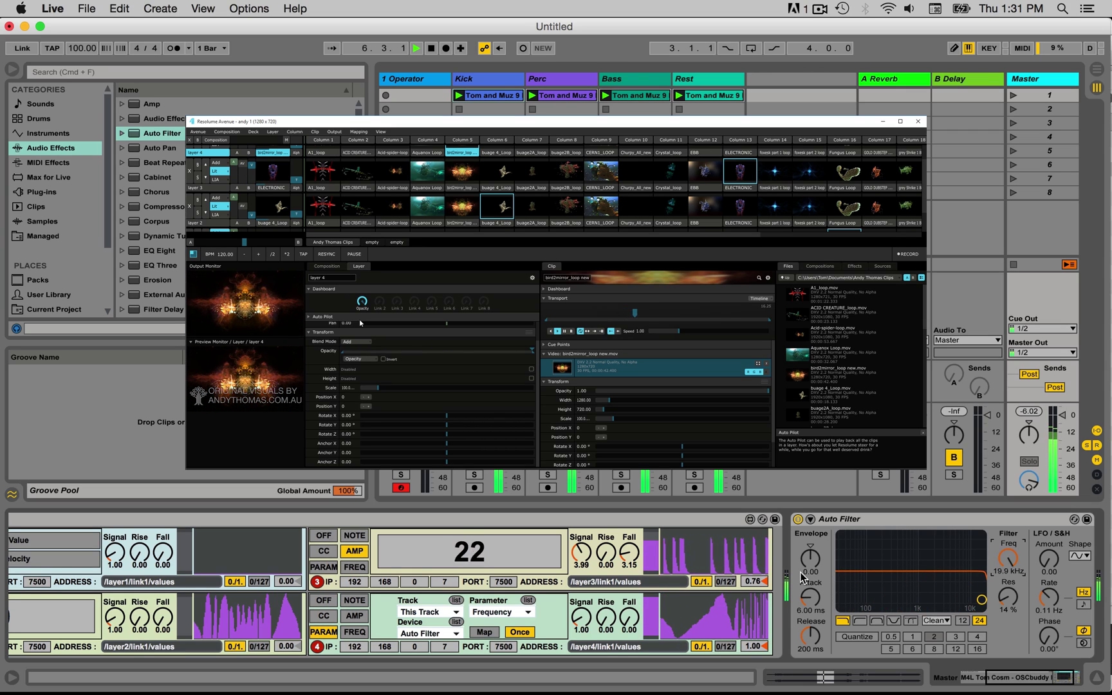
key("space")
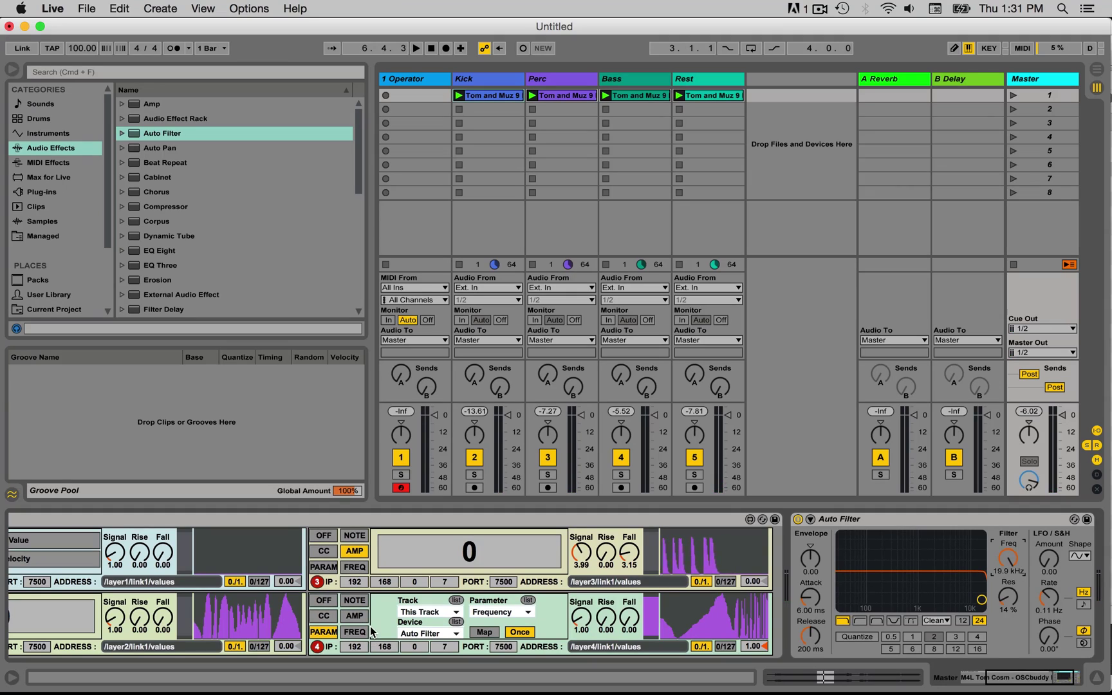
Delete the Auto Filter, set sender 4 to FREQ mode, and resume playback.
left_click(837, 519)
key("Delete")
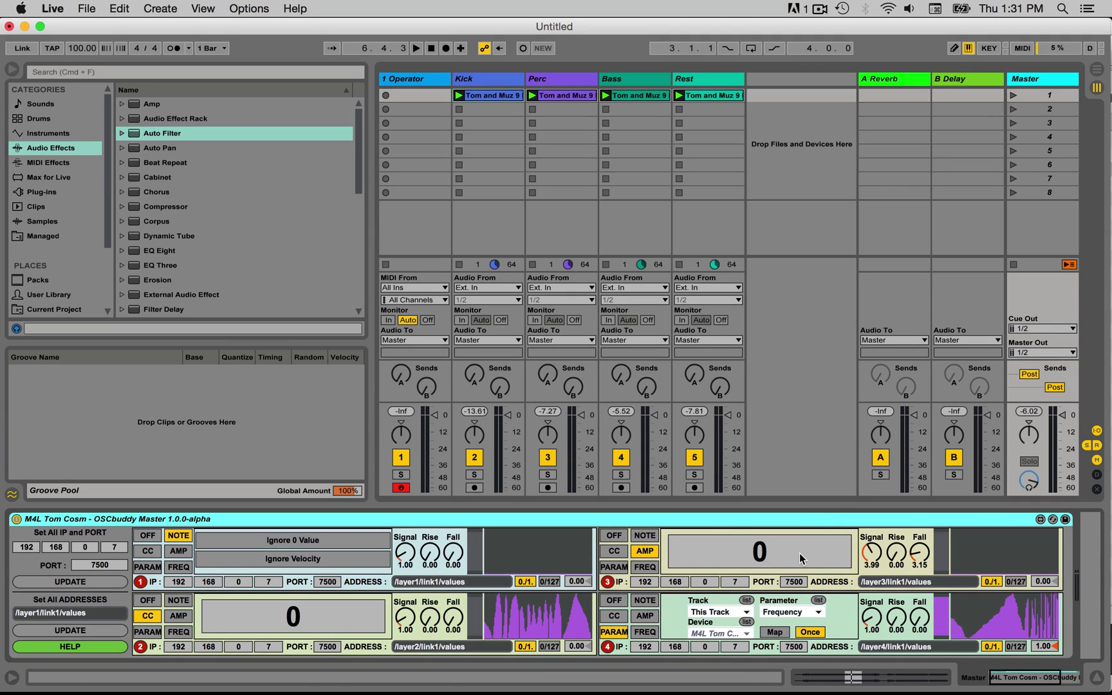
left_click(653, 632)
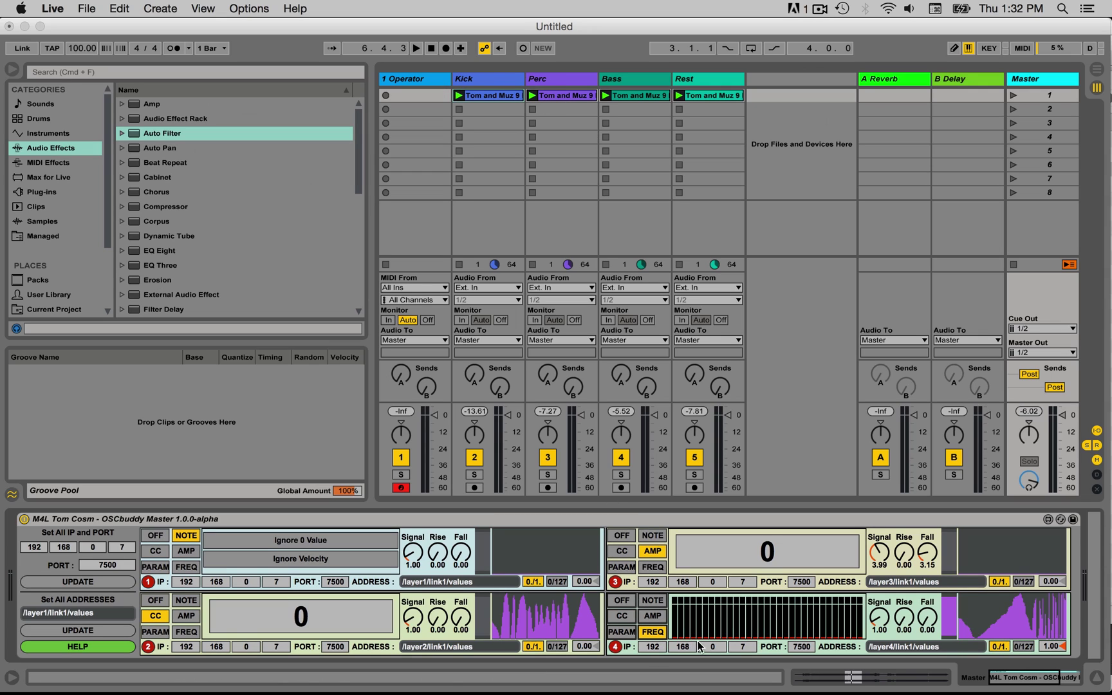
key("space")
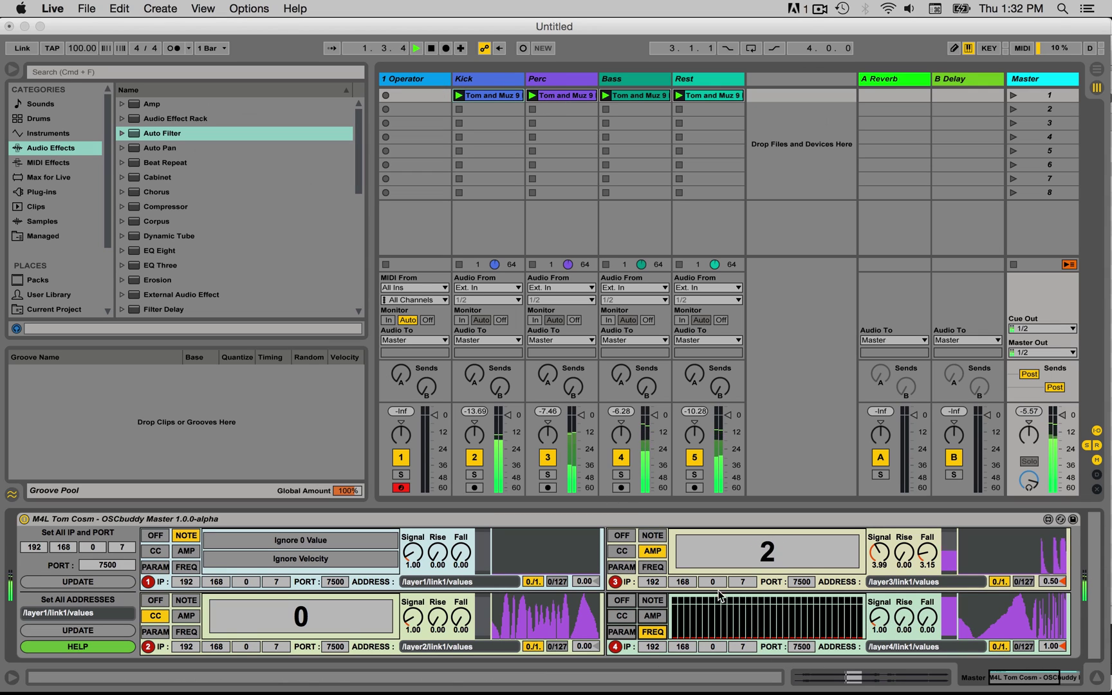
Draw sender 4's band curve and raise its Signal to 4.62, Rise 2.52, Fall 6.61.
key("space")
mouse_move(700, 626)
left_mouse_down()
mouse_move(730, 625)
mouse_move(764, 614)
mouse_move(777, 633)
mouse_move(655, 654)
mouse_move(716, 595)
mouse_move(645, 599)
mouse_move(689, 601)
mouse_move(752, 635)
mouse_move(725, 646)
left_mouse_up()
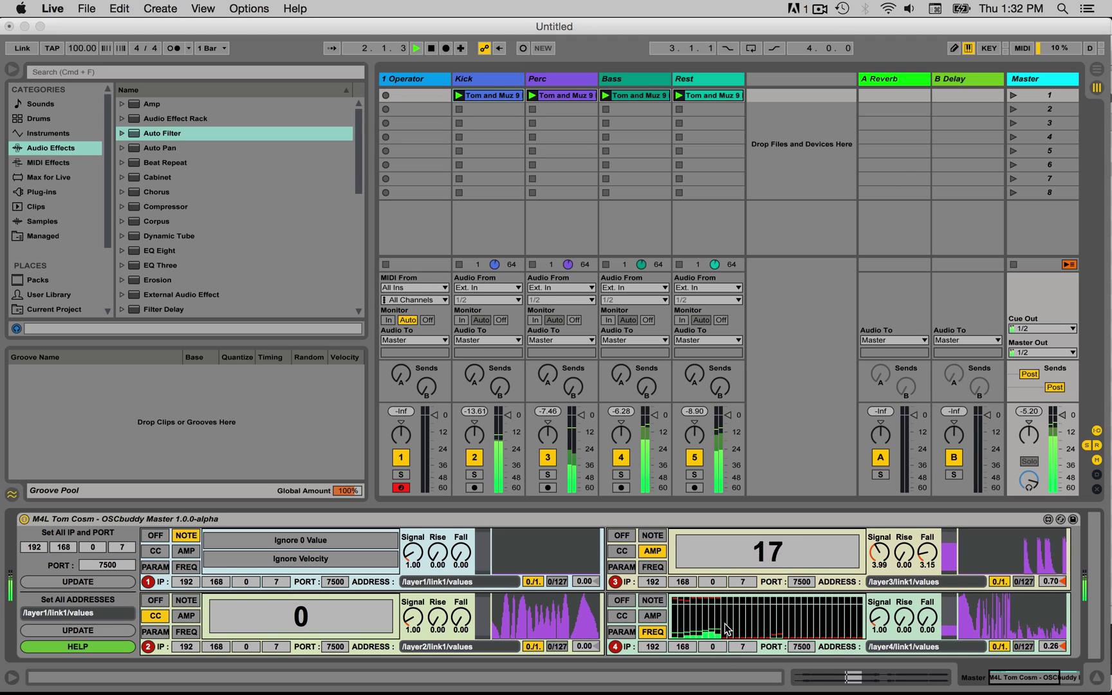
left_click_drag(880, 623, 880, 608)
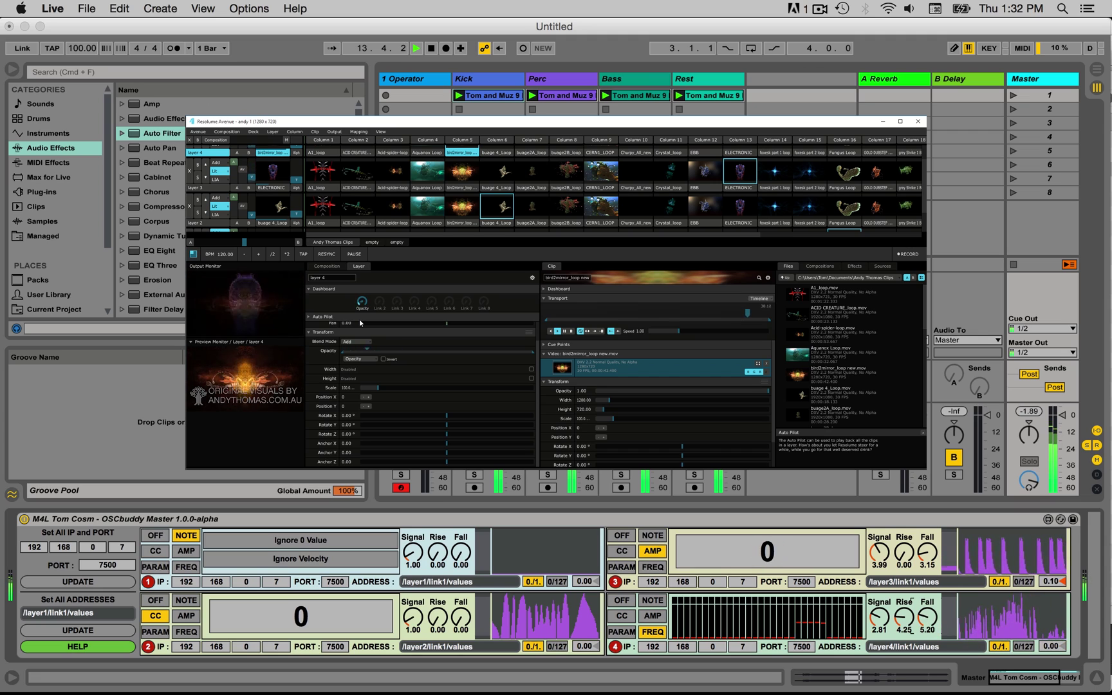
left_click_drag(879, 618, 925, 622)
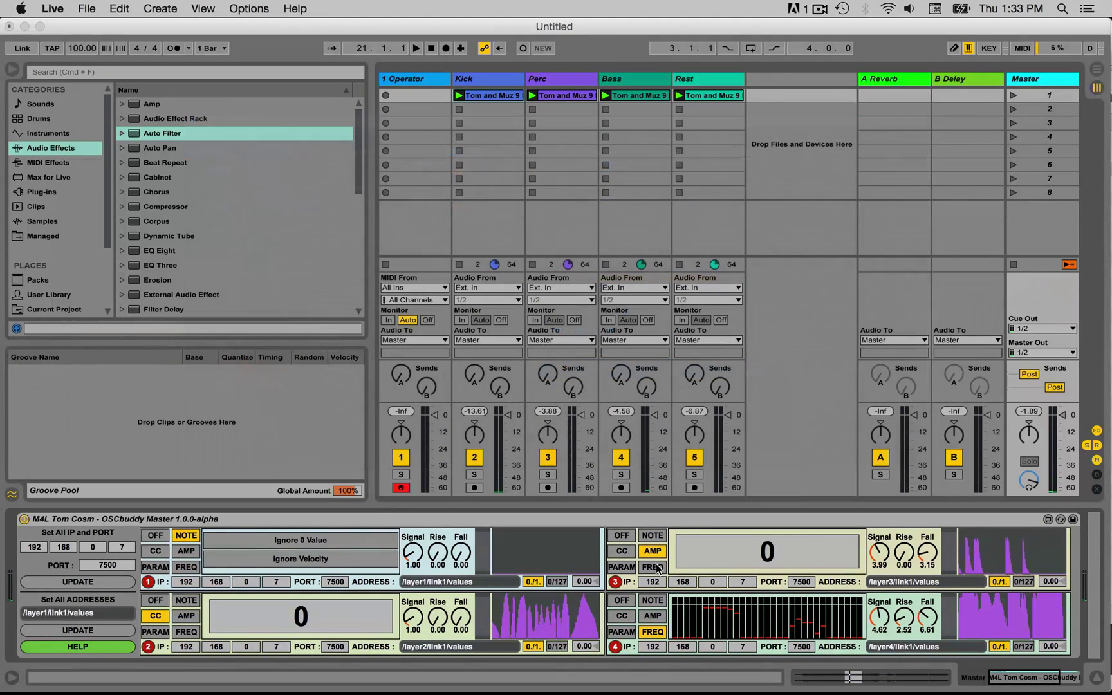
Set senders 3 and 2 to FREQ mode, then briefly play the set to watch their bands.
left_click(653, 567)
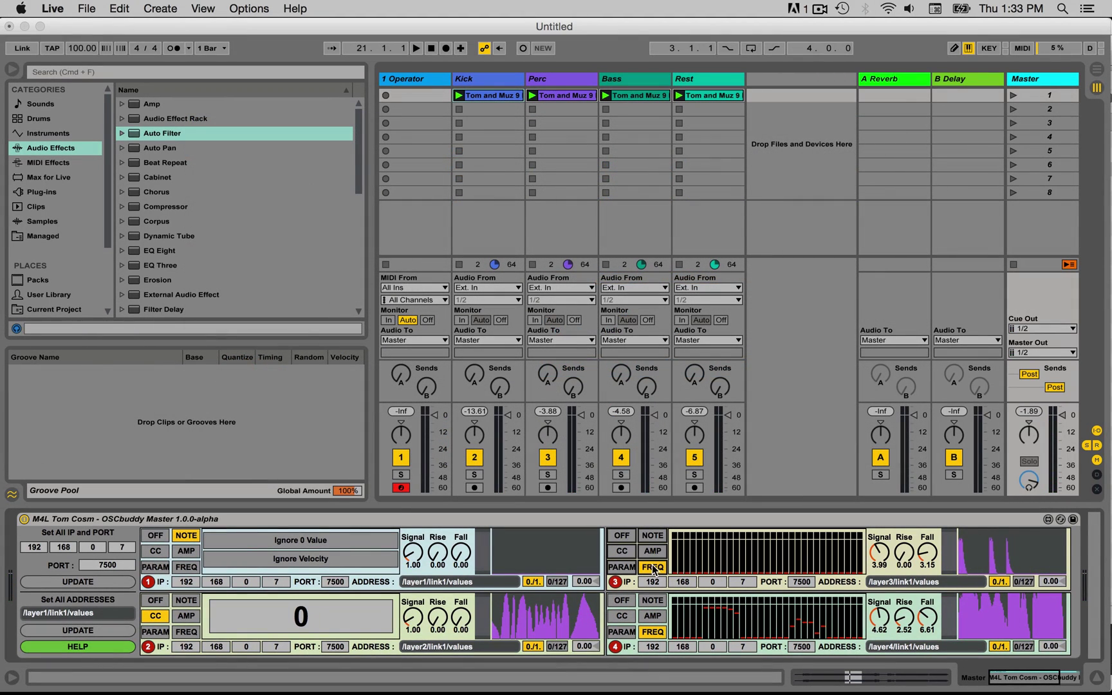
left_click(185, 631)
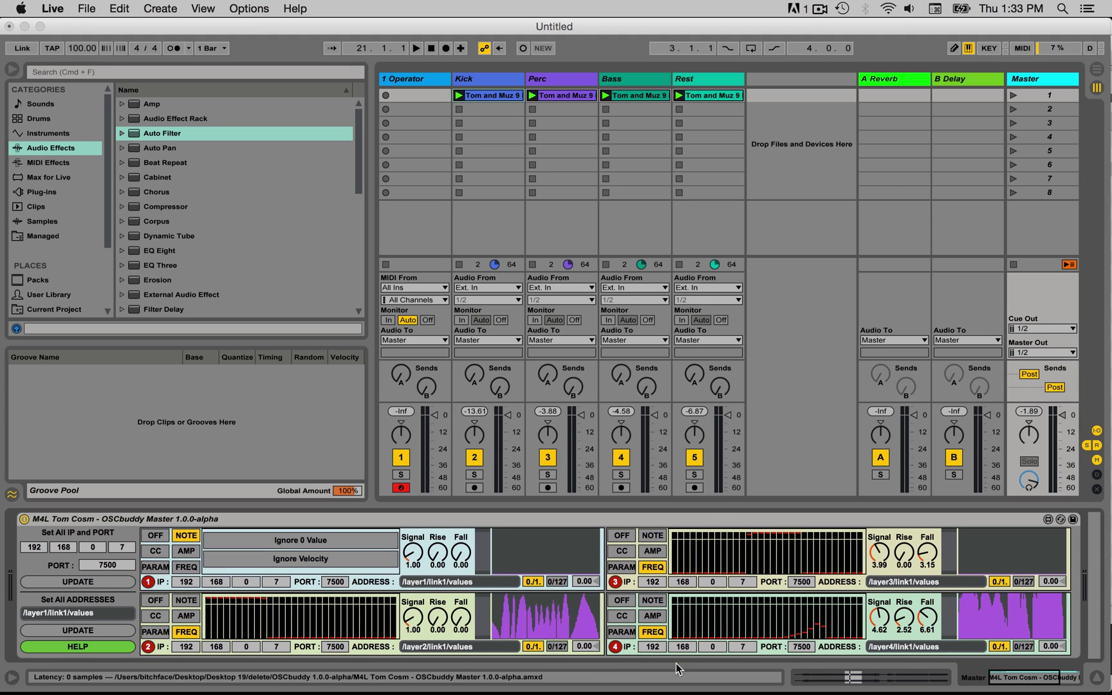
key("space")
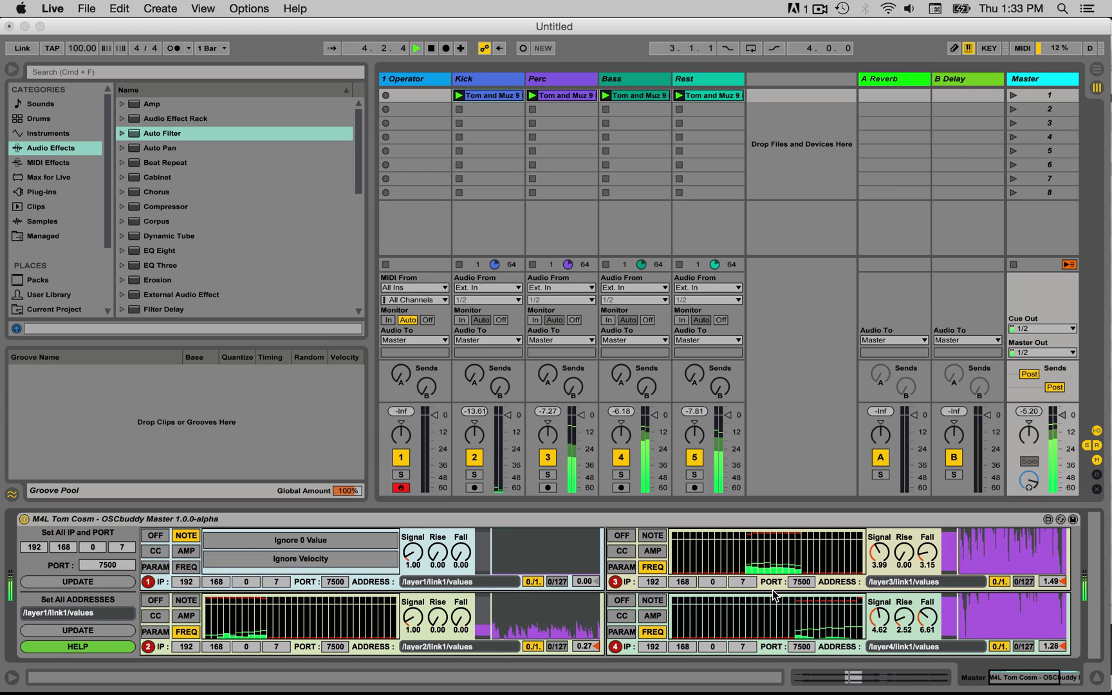
key("space")
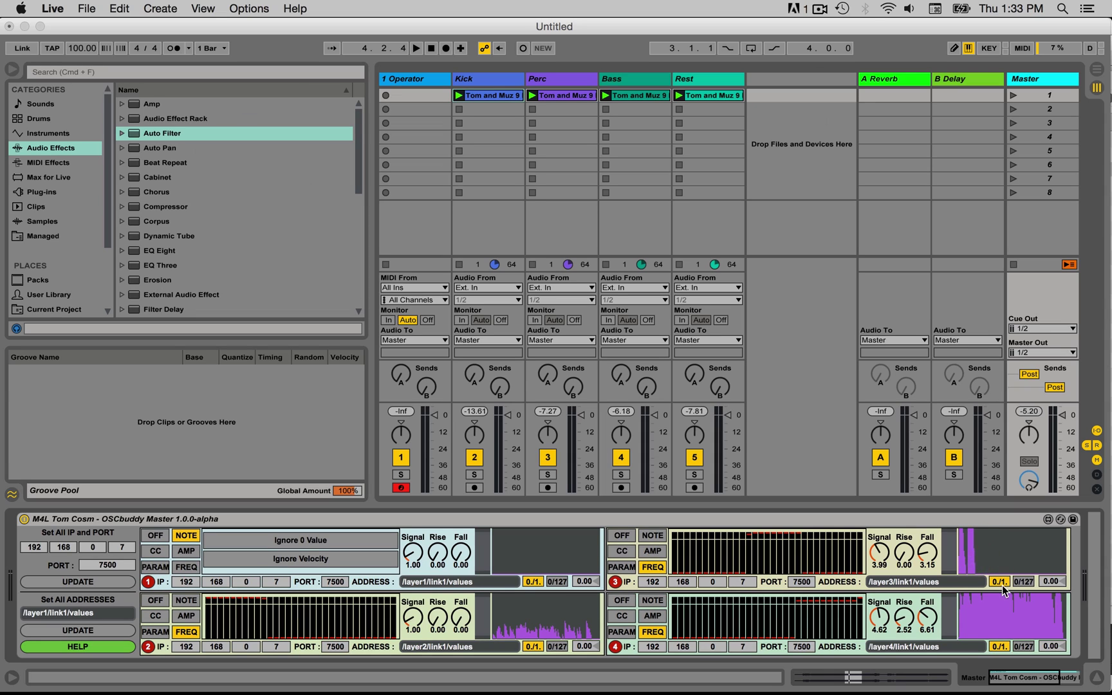
Switch sender 3's output range to 0–127 and start playback.
left_click(1023, 581)
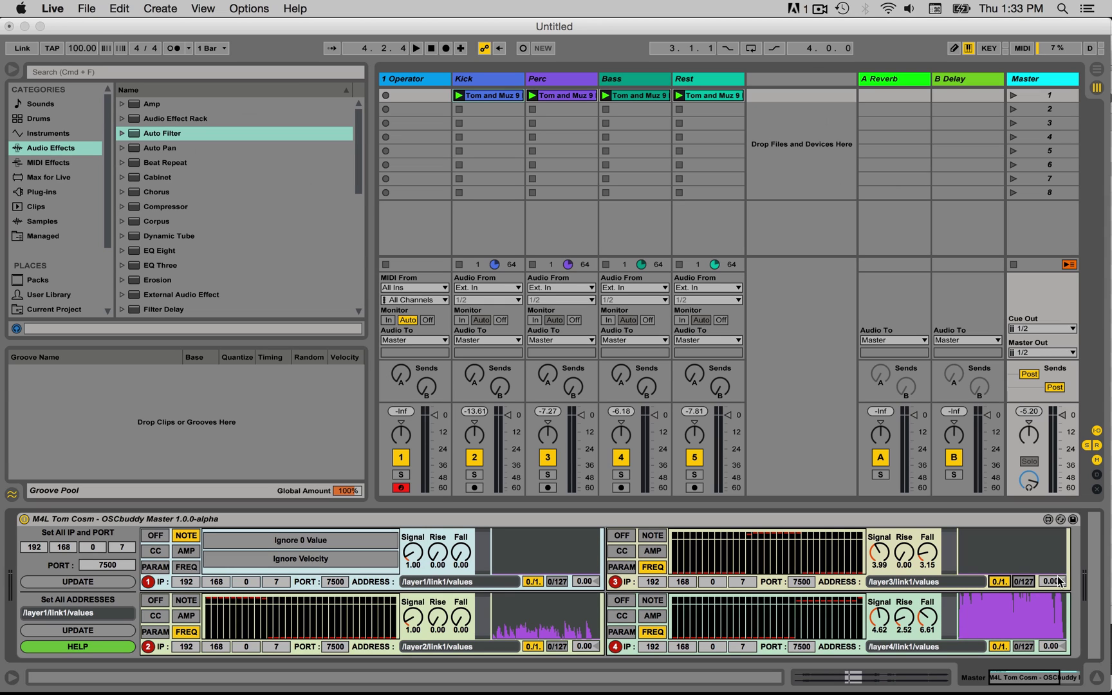
key("space")
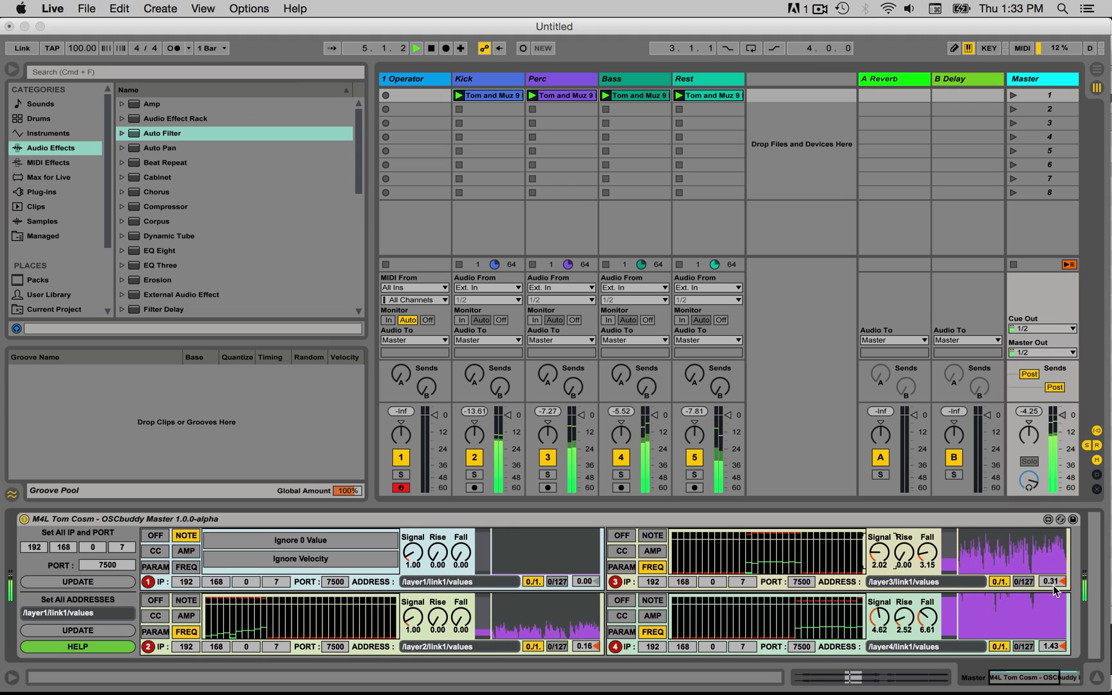
left_click(1024, 581)
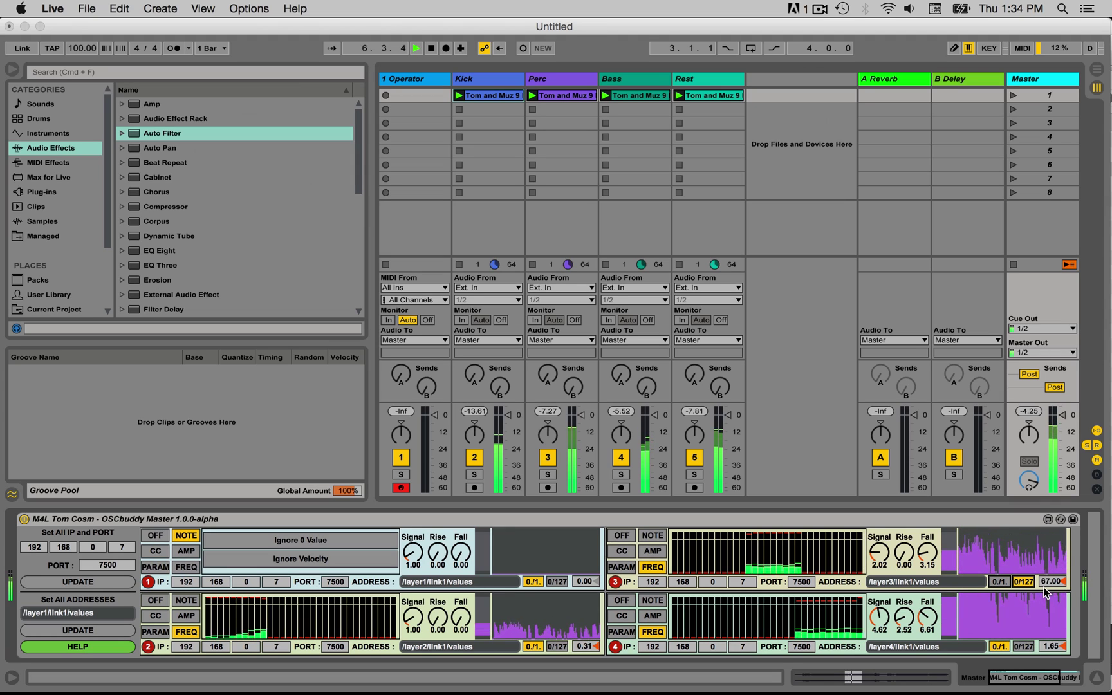
left_click(999, 582)
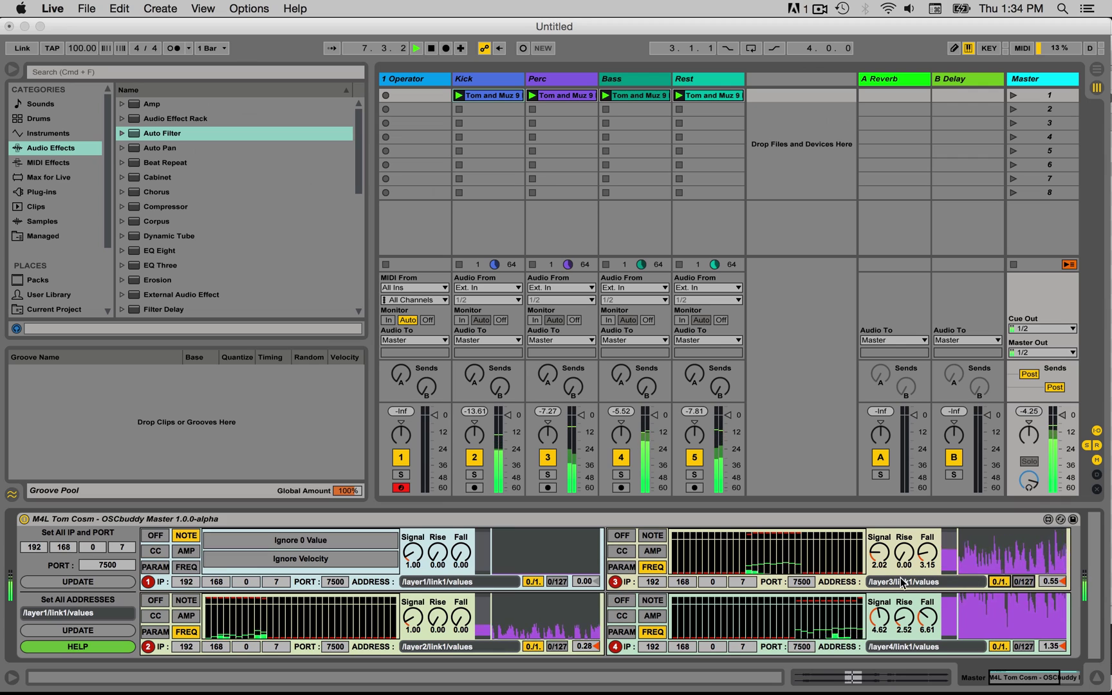